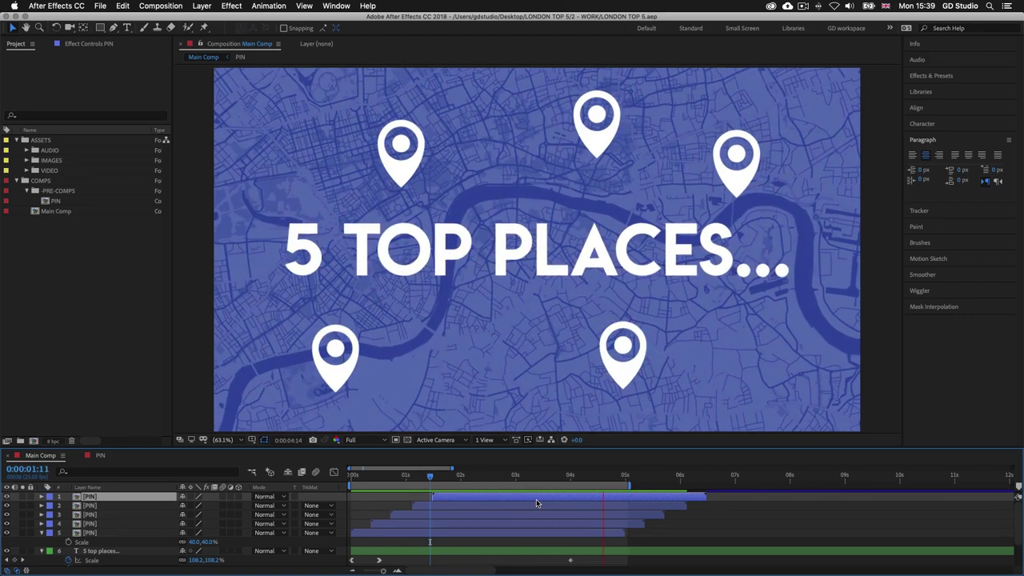
# Step: End the Main Comp work area at 0:00:04:00
pyautogui.press('space')
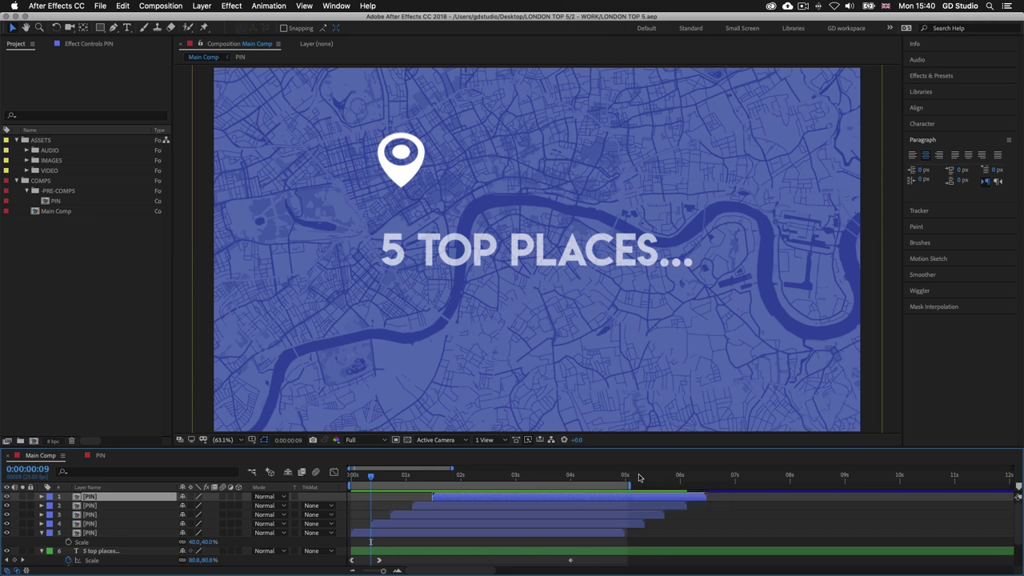
pyautogui.click(571, 477)
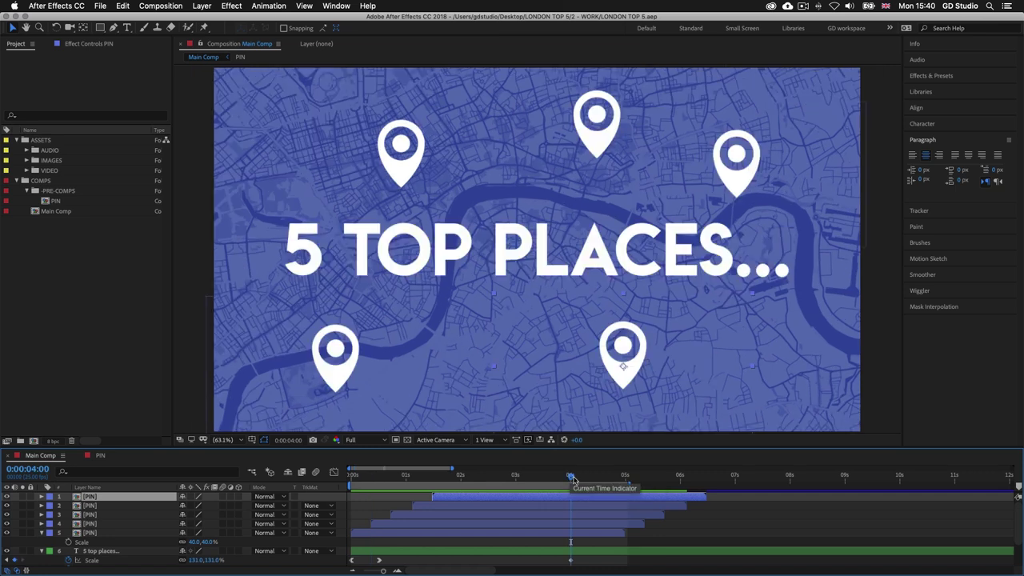
pyautogui.press('n')
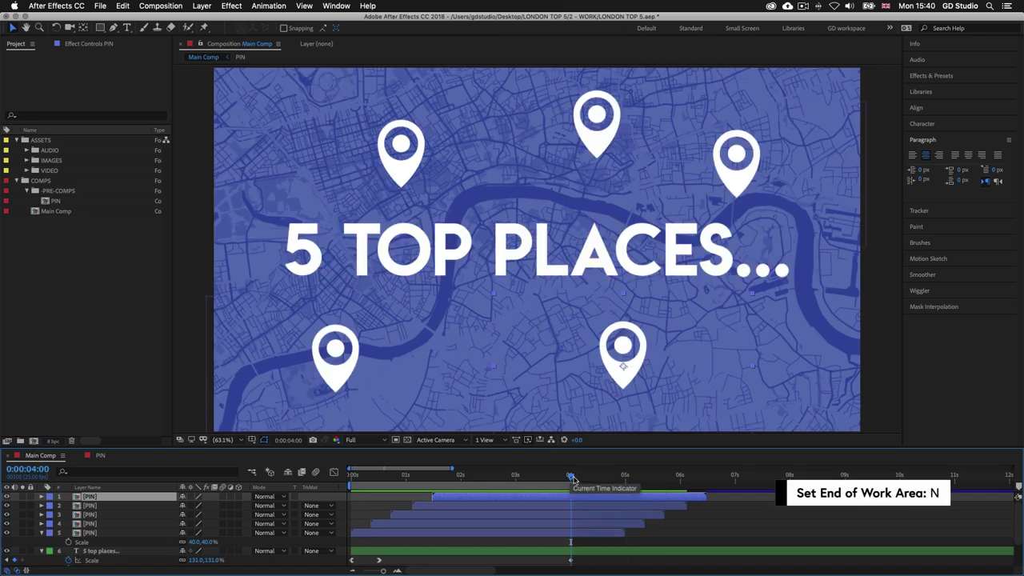
# Step: With no layer selected, draw a small rectangle over the upper-left map pin as a new shape layer
pyautogui.click(524, 477)
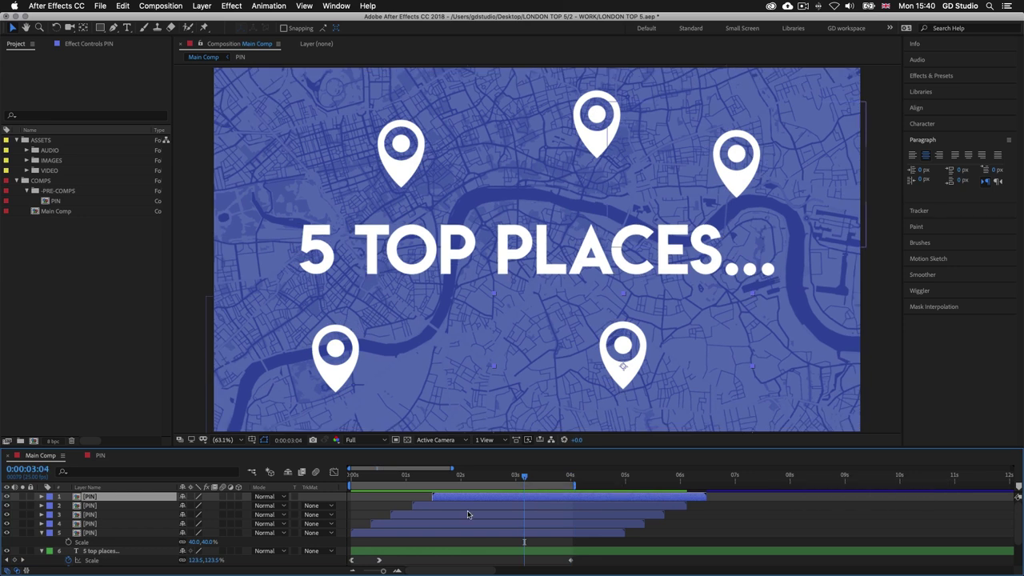
pyautogui.scroll(3, 468, 515)
pyautogui.moveTo(429, 572); pyautogui.dragTo(386, 571)
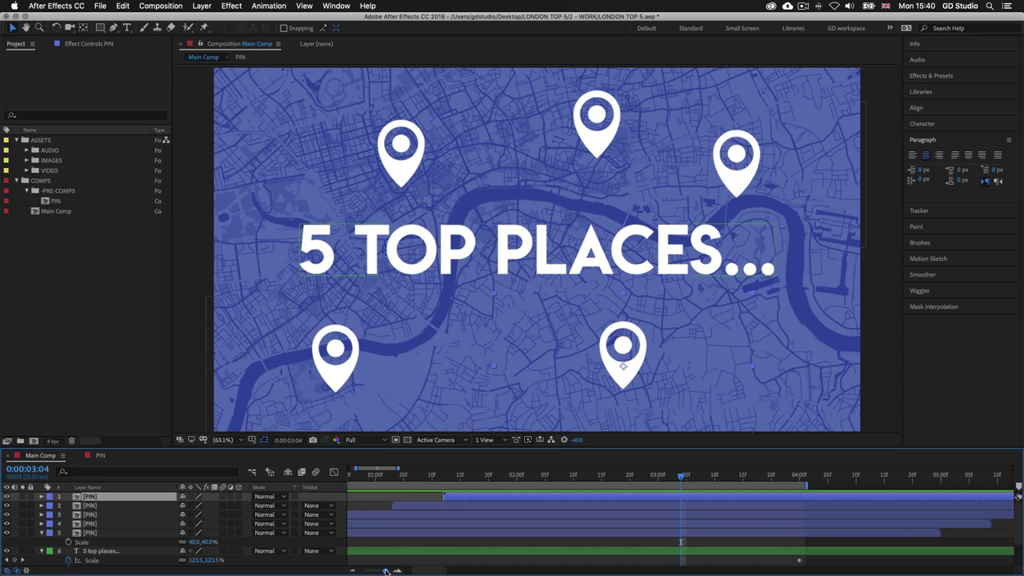
pyautogui.hscroll(-5, 798, 513)
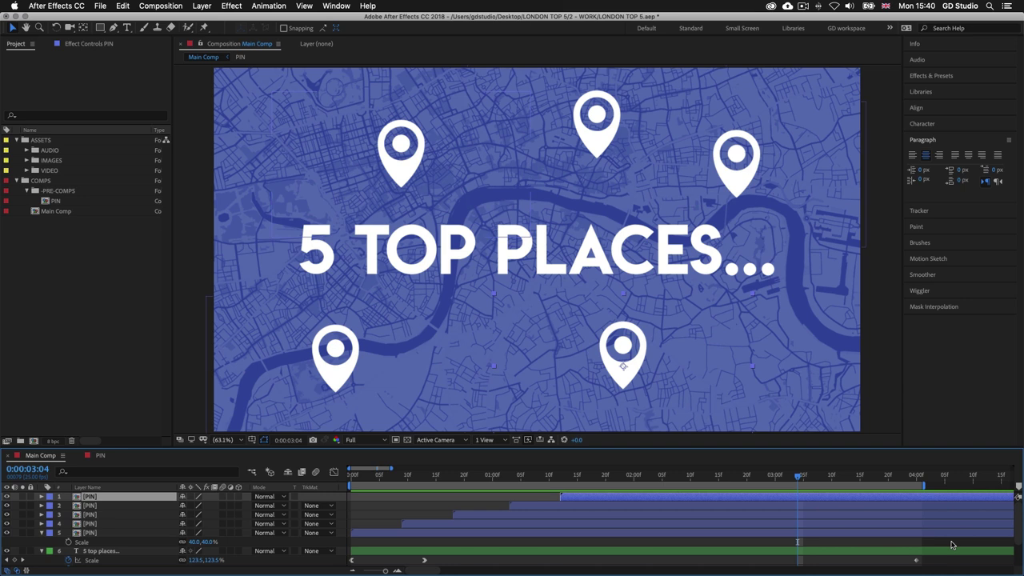
pyautogui.press('F2')
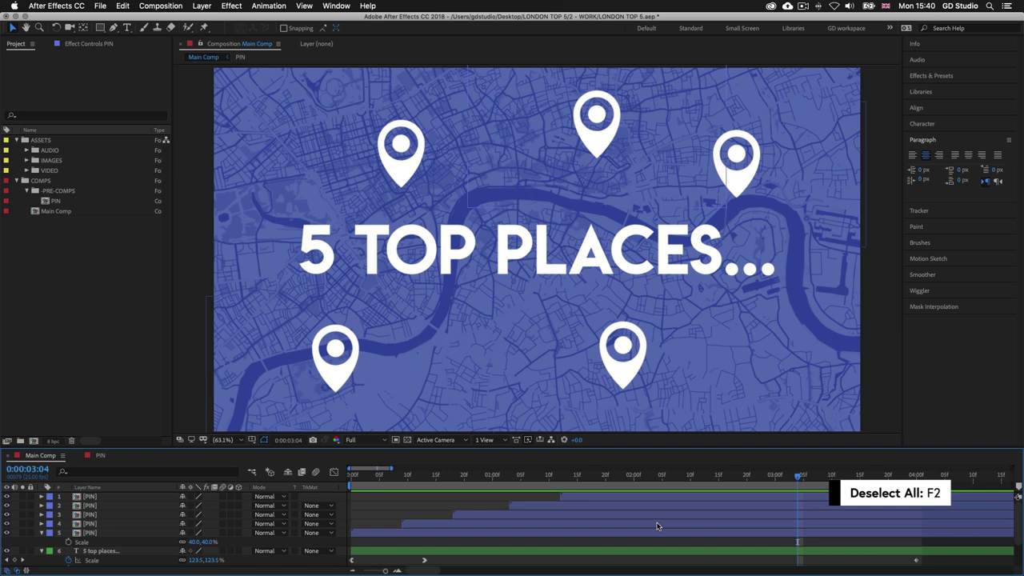
pyautogui.click(100, 28)
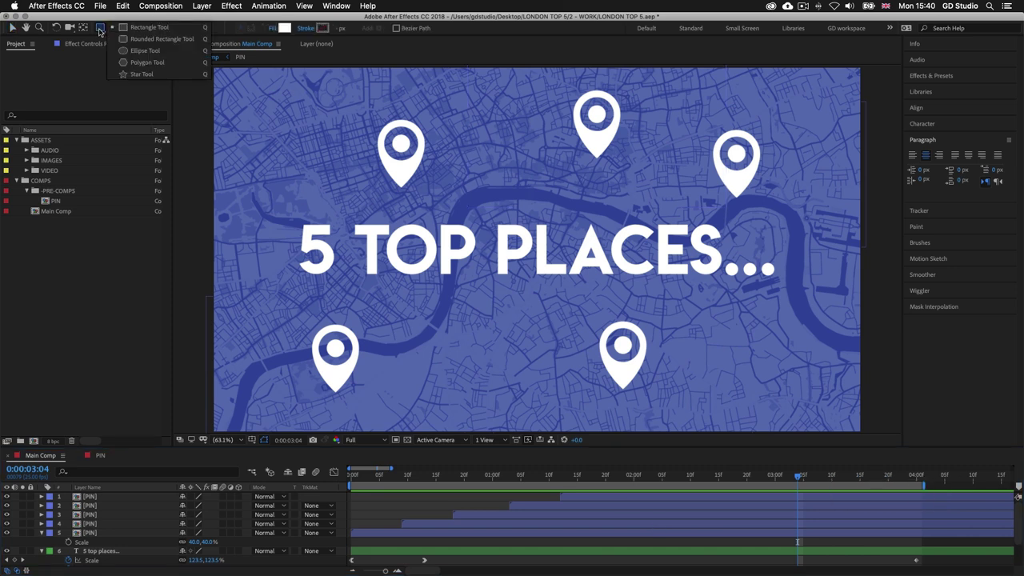
pyautogui.click(146, 28)
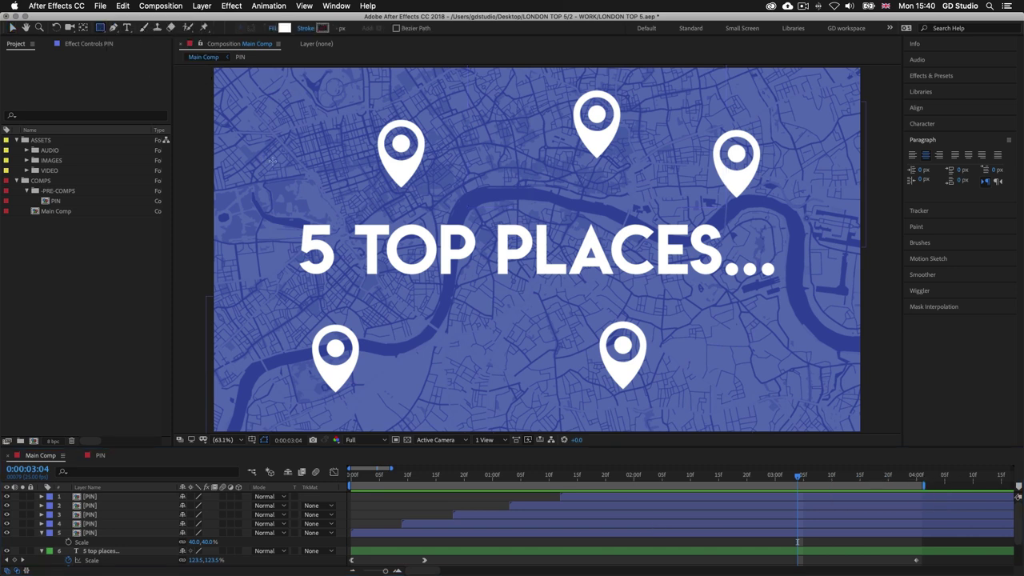
pyautogui.moveTo(357, 140); pyautogui.dragTo(427, 189)
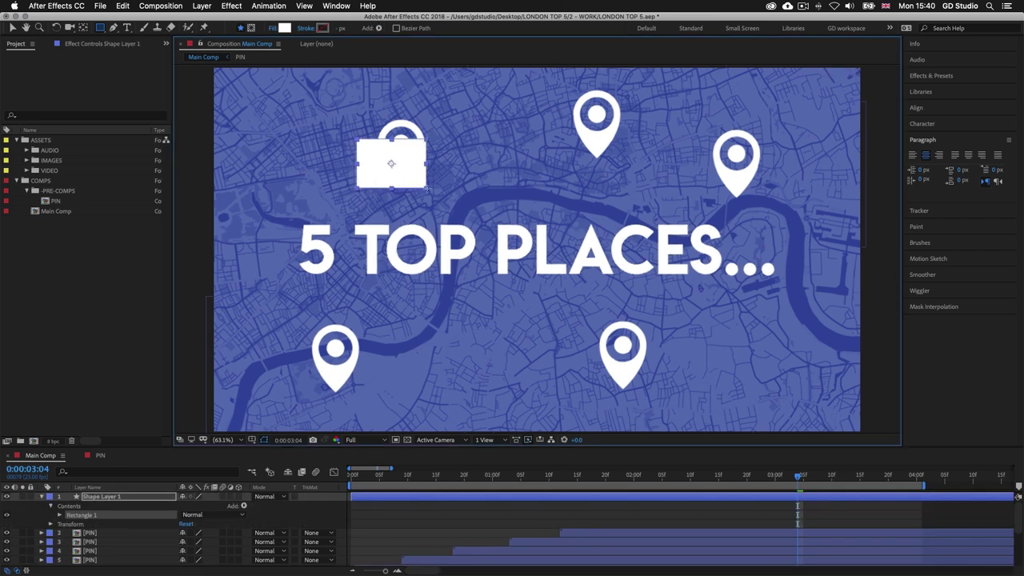
# Step: Give the rectangle a white FFFFFF fill and set its stroke to None
pyautogui.click(284, 28)
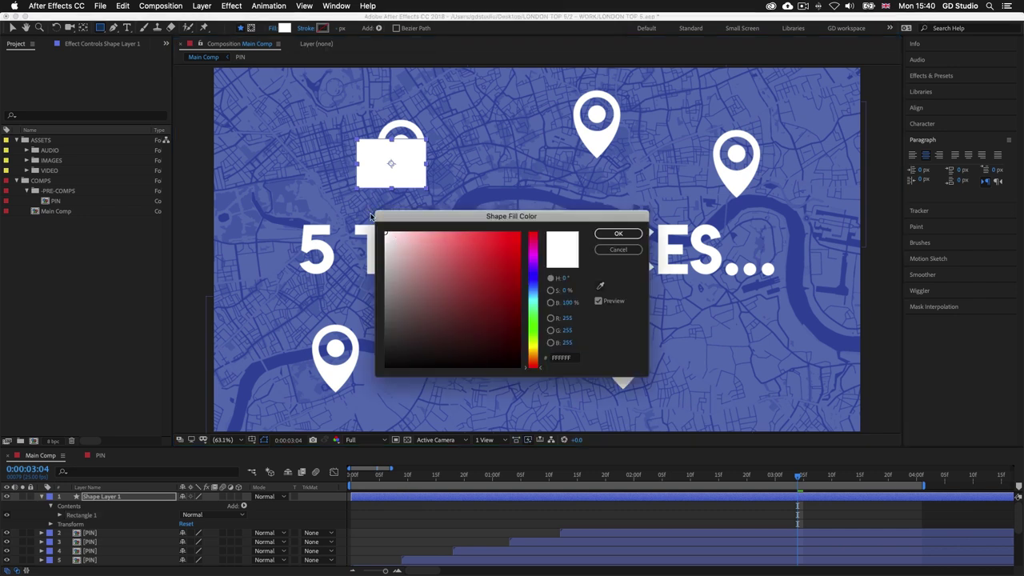
pyautogui.click(617, 234)
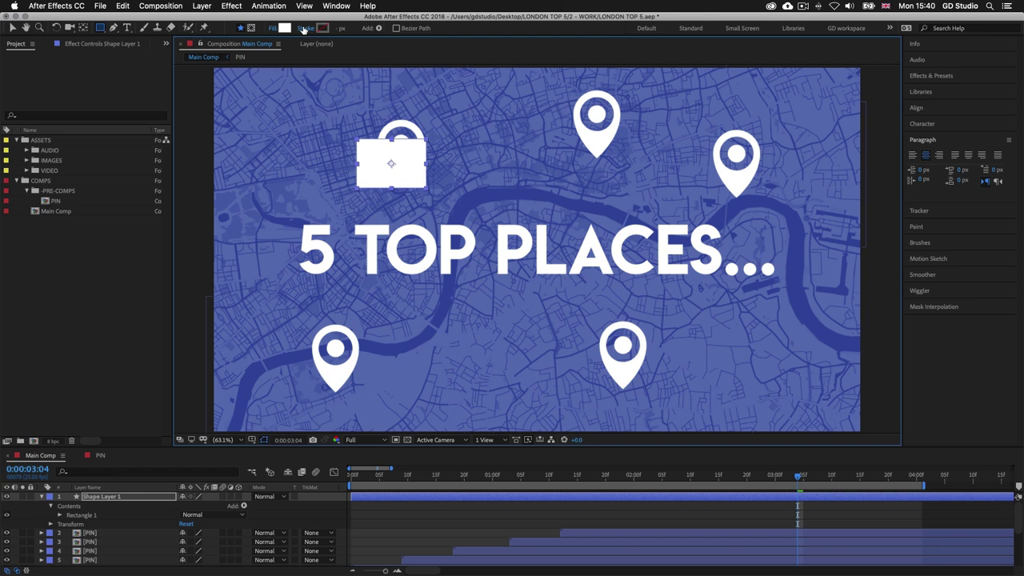
pyautogui.click(304, 28)
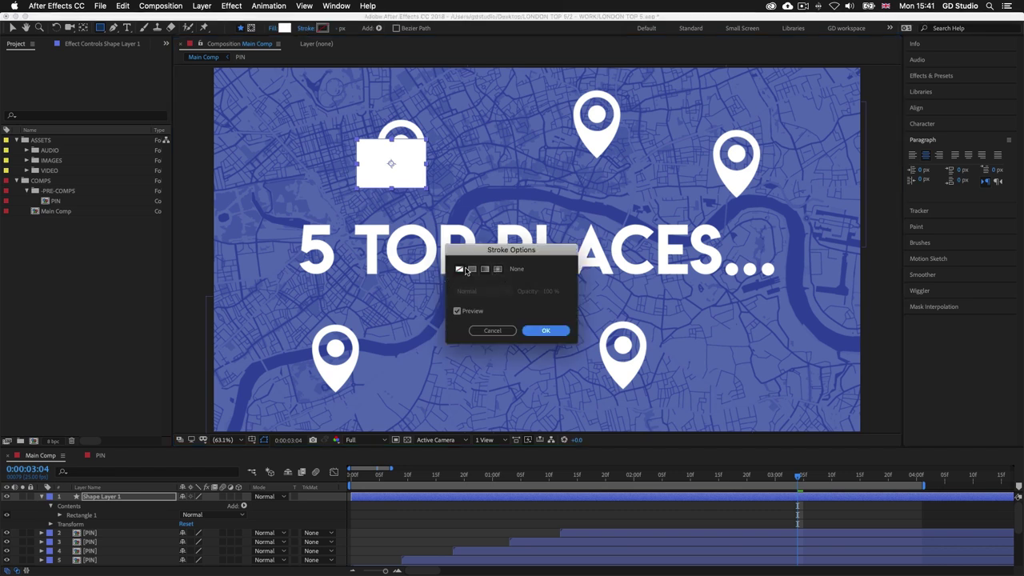
pyautogui.click(459, 270)
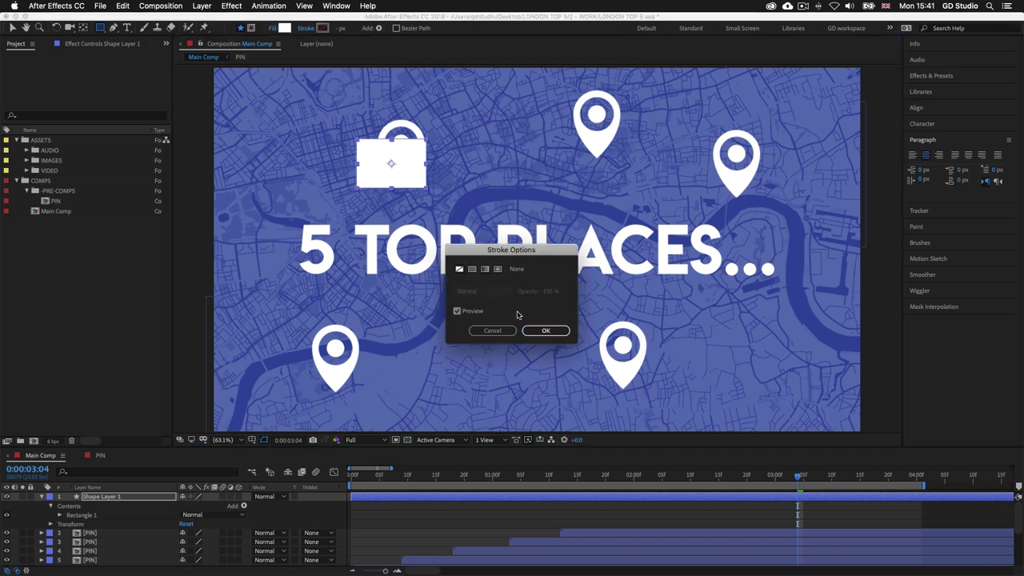
pyautogui.click(540, 329)
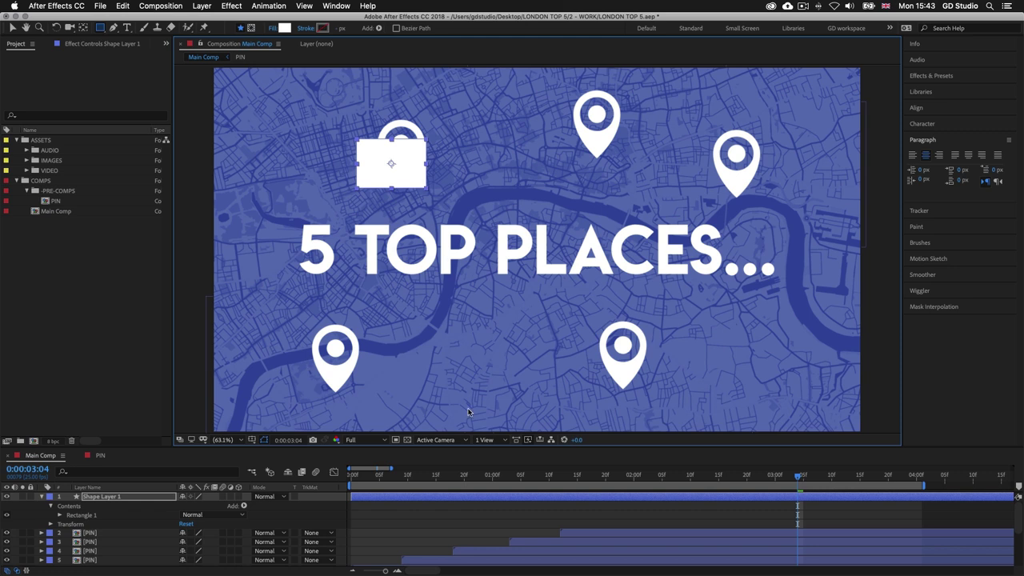
# Step: Assign the shape layer a Purple label and rename it White Transition
pyautogui.click(468, 497)
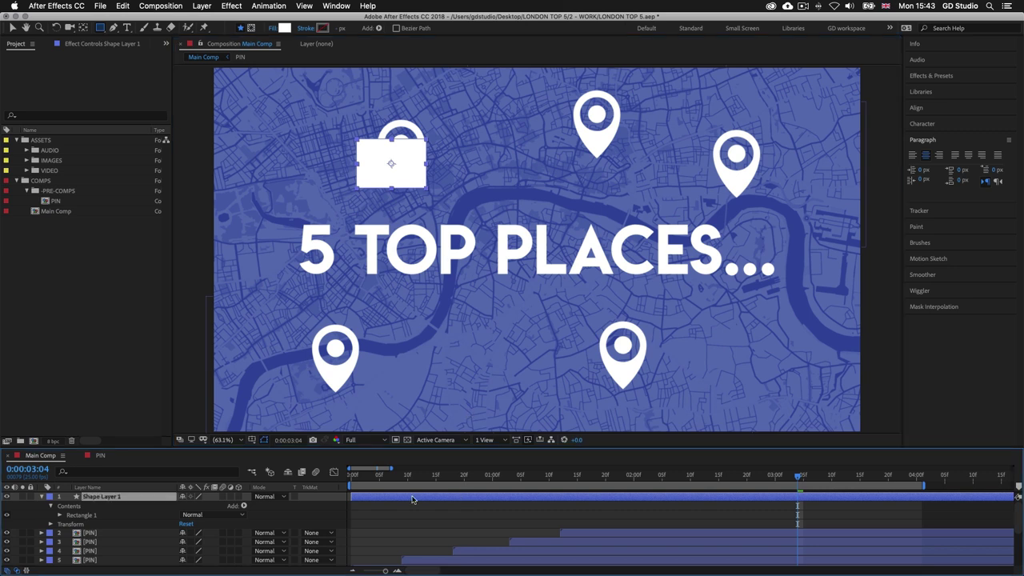
pyautogui.click(50, 497)
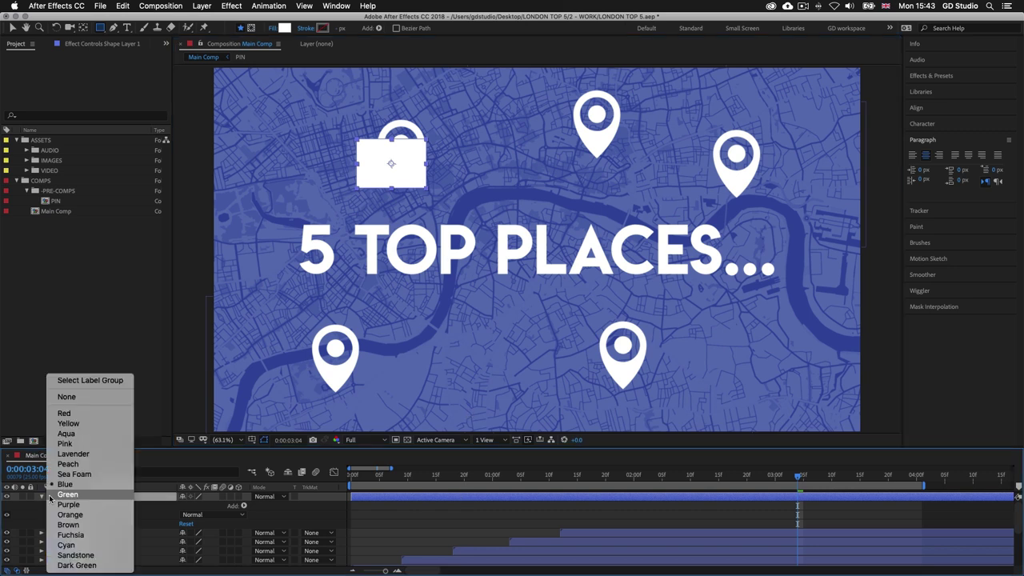
pyautogui.click(64, 505)
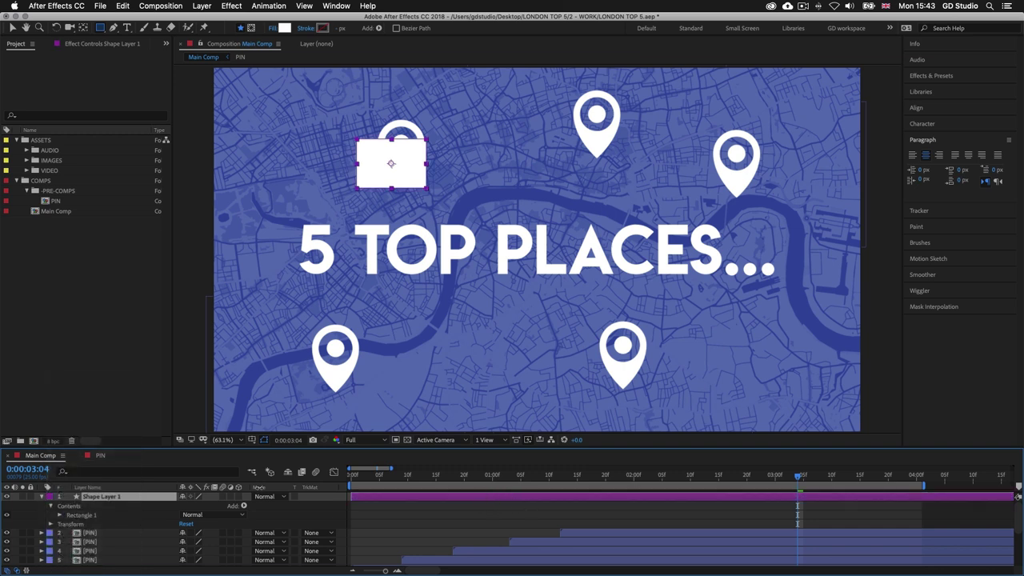
pyautogui.press('Return')
pyautogui.write('White Transition')
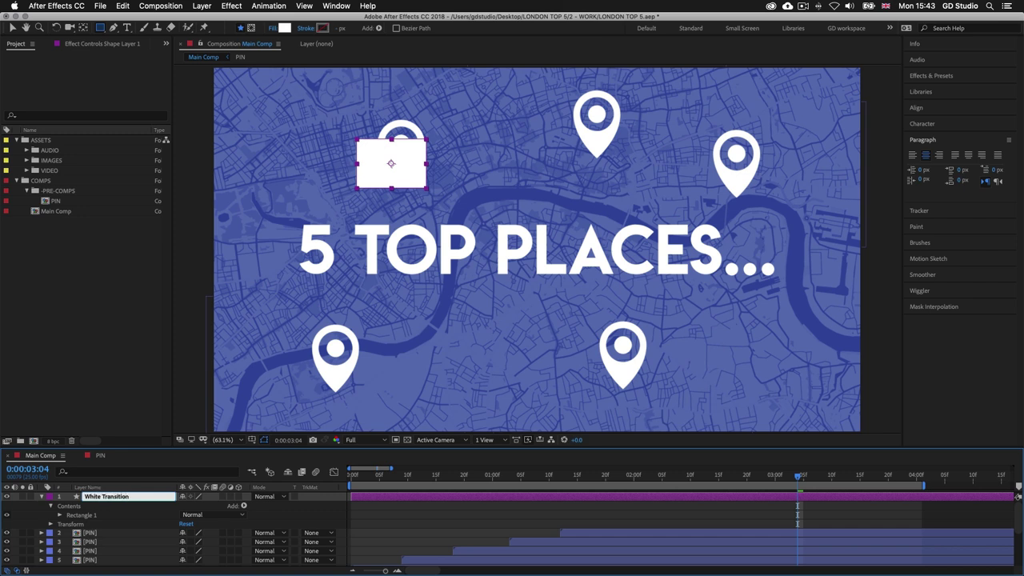
pyautogui.press('Return')
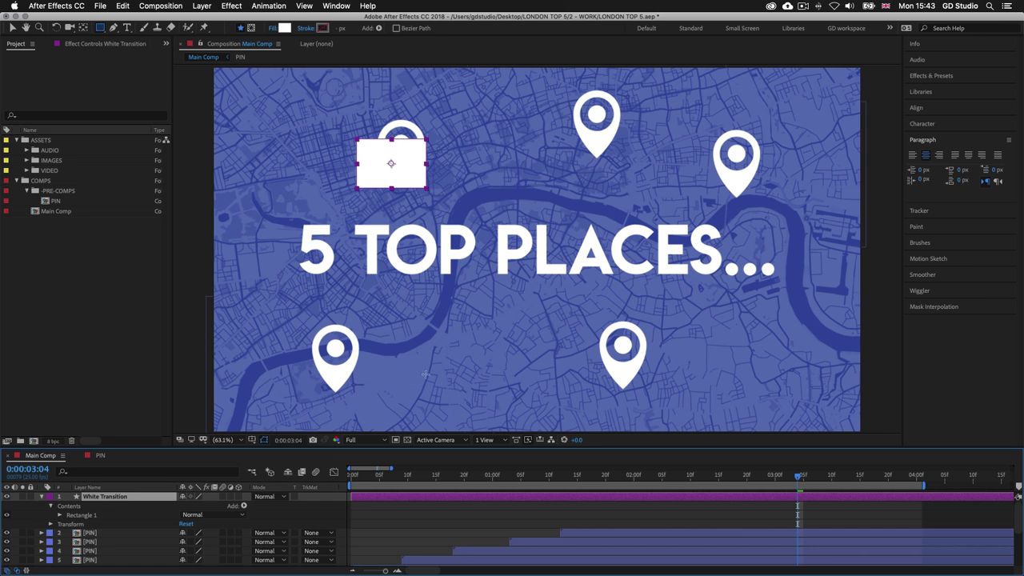
# Step: Fit the White Transition layer to the composition and trim it to run from 0:00:02:00 to 0:00:03:12
pyautogui.press('alt+super+f')
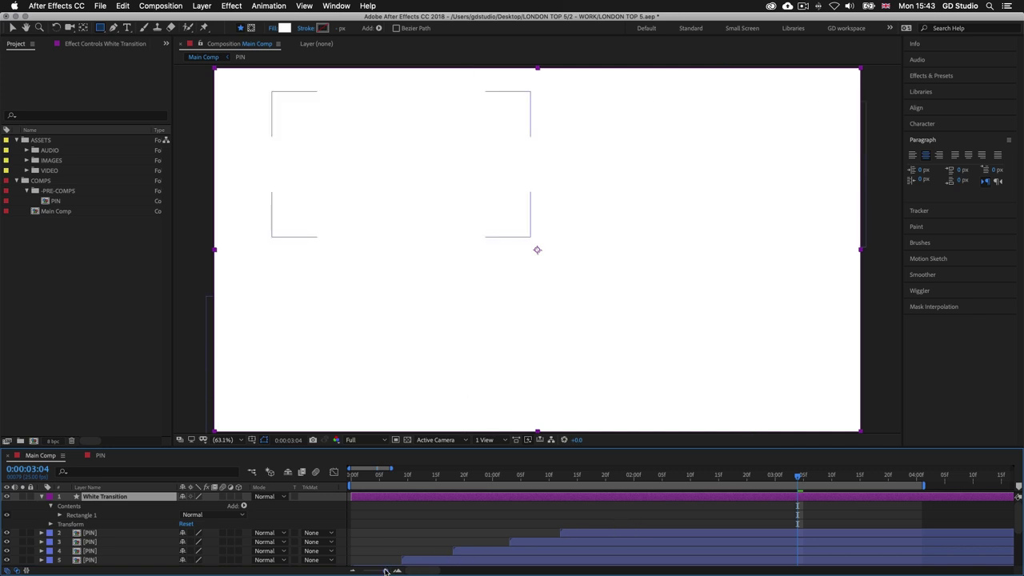
pyautogui.click(384, 571)
pyautogui.click(480, 477)
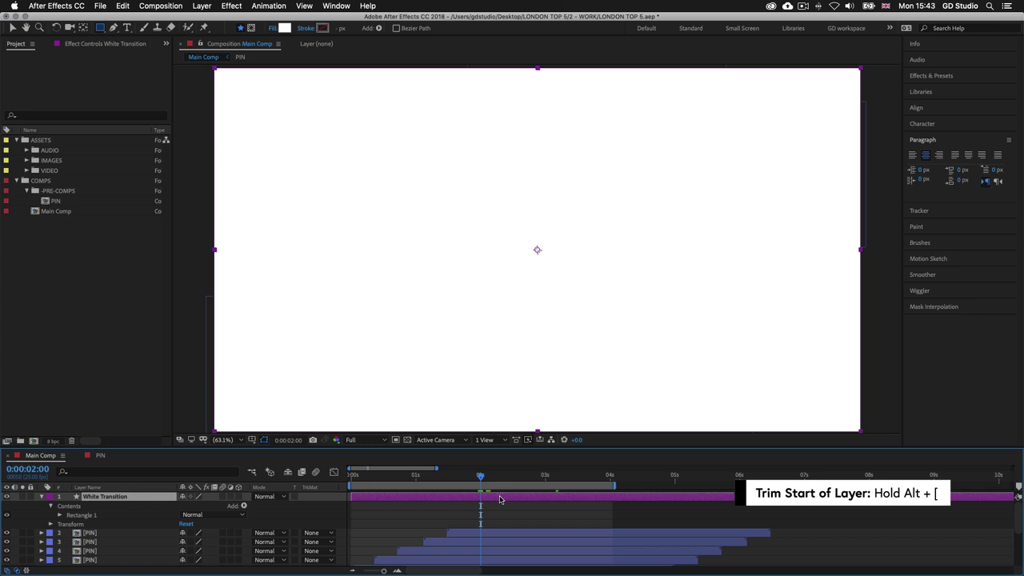
pyautogui.hotkey('alt', '[')
pyautogui.hotkey('shift', 'pageup')
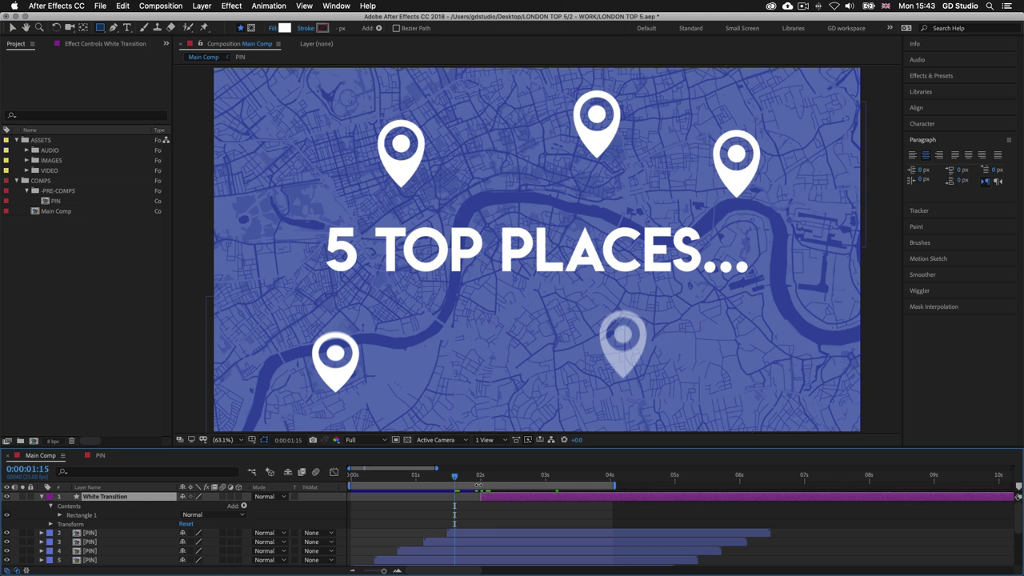
pyautogui.moveTo(454, 478); pyautogui.dragTo(576, 479)
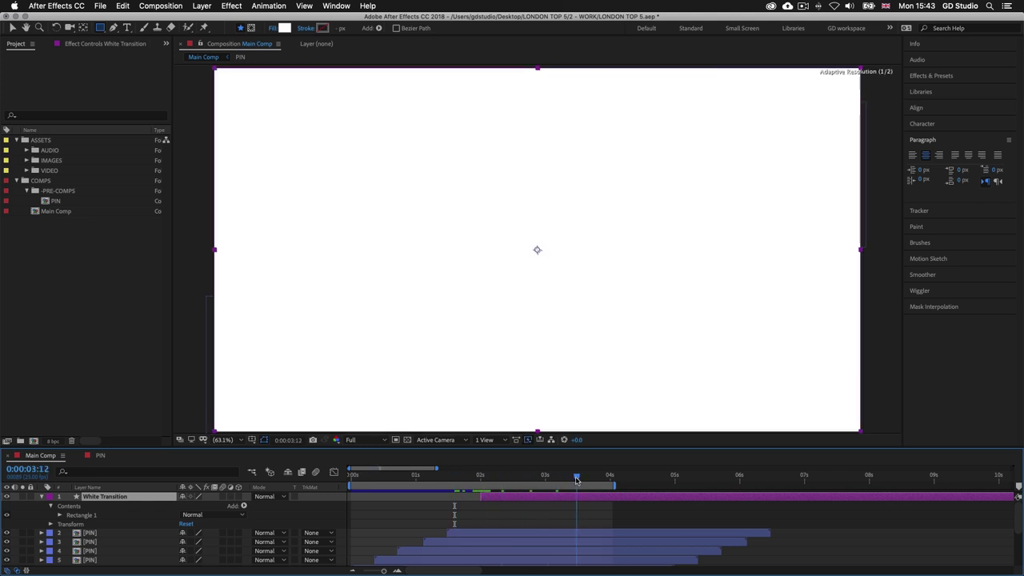
pyautogui.hotkey('alt', ']')
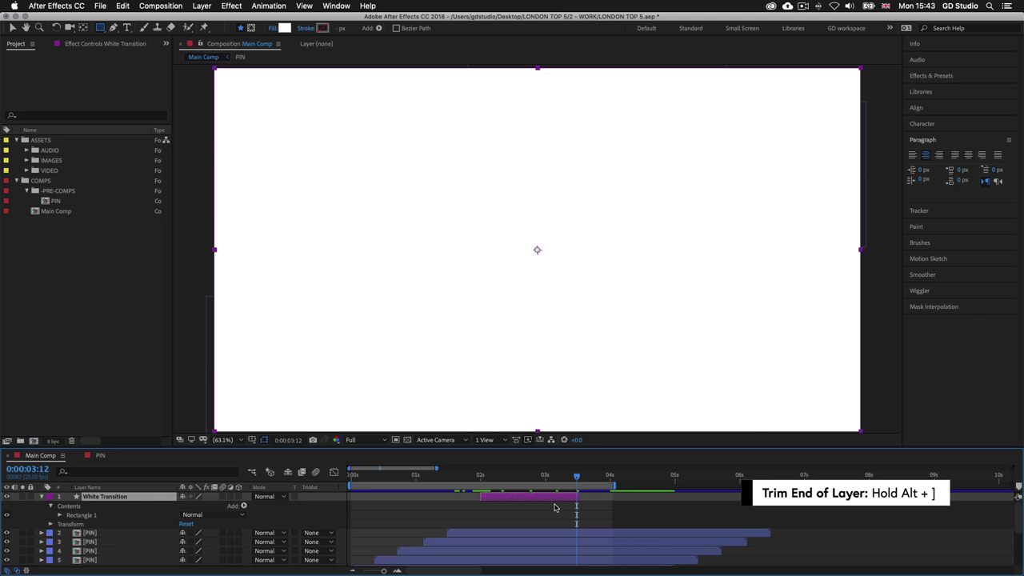
# Step: At 0:00:02:19, shift the White Transition layer horizontally to the right until its left edge lies near the middle of the frame
pyautogui.moveTo(576, 479); pyautogui.dragTo(530, 478)
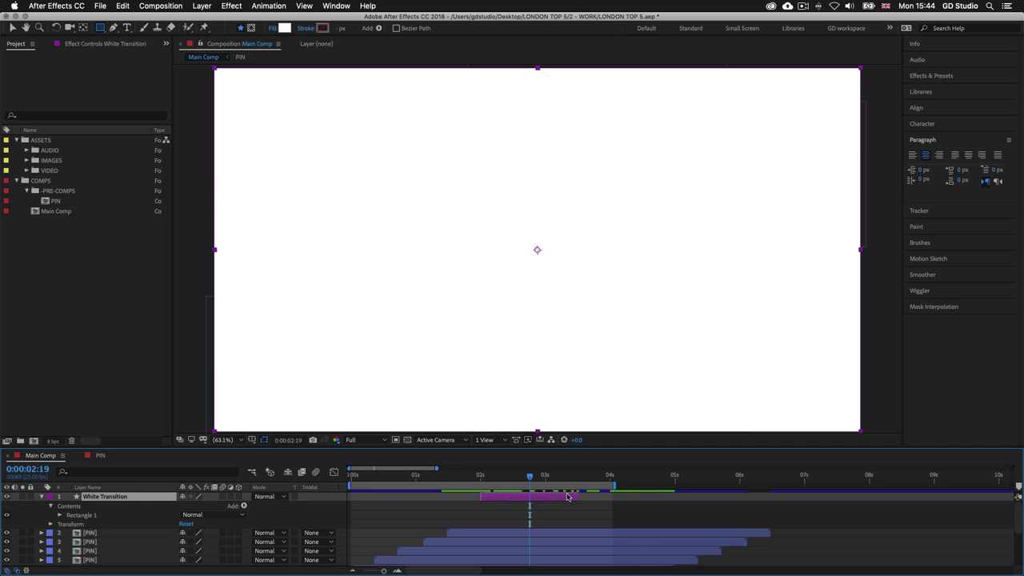
pyautogui.scroll(2, 543, 500)
pyautogui.hscroll(-5, 543, 500)
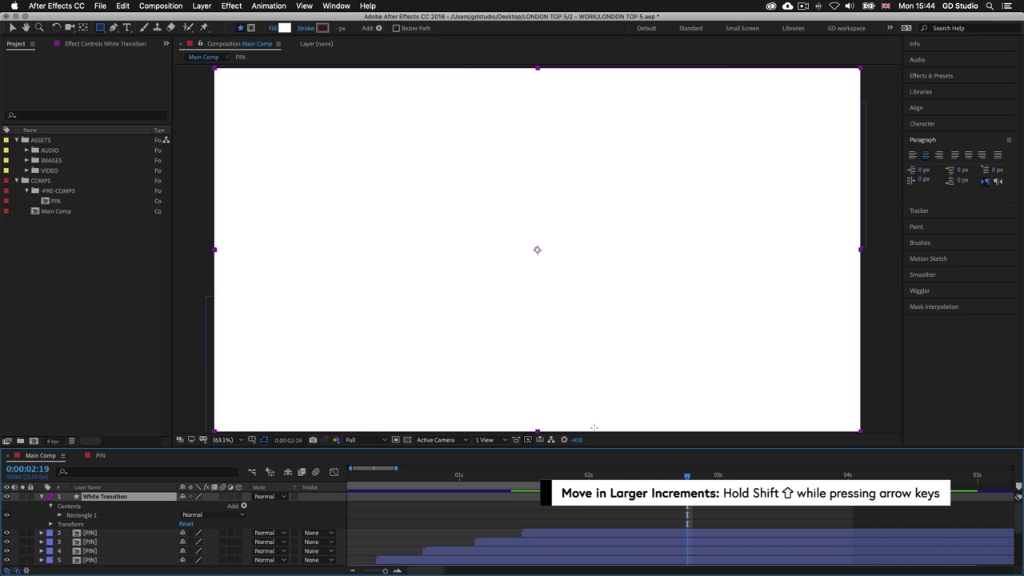
pyautogui.hotkey('shift', 'Right')
pyautogui.hotkey('shift', 'Right')
pyautogui.hotkey('shift', 'Right')
pyautogui.hotkey('shift', 'Right')
pyautogui.hotkey('shift', 'Right')
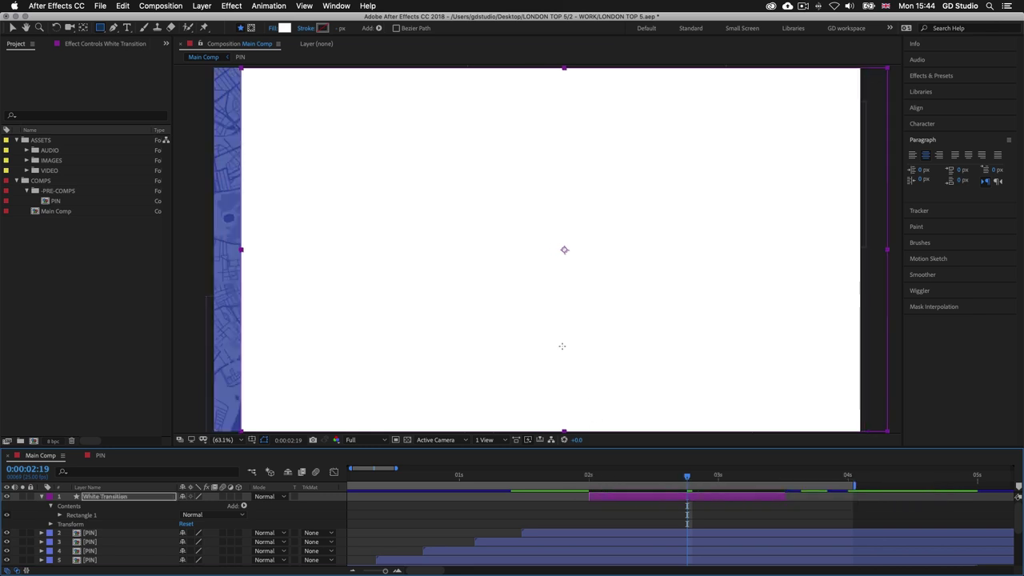
pyautogui.hotkey('shift', 'Right')
pyautogui.hotkey('shift', 'Right')
pyautogui.hotkey('shift', 'Right')
pyautogui.hotkey('shift', 'Right')
pyautogui.hotkey('shift', 'Right')
pyautogui.hotkey('shift', 'Right')
pyautogui.hotkey('shift', 'Right')
pyautogui.hotkey('shift', 'Right')
pyautogui.hotkey('shift', 'Right')
pyautogui.hotkey('shift', 'Right')
pyautogui.hotkey('shift', 'Right')
pyautogui.hotkey('shift', 'Right')
pyautogui.hotkey('shift', 'Right')
pyautogui.hotkey('shift', 'Right')
pyautogui.hotkey('shift', 'Right')
pyautogui.hotkey('shift', 'Right')
pyautogui.hotkey('shift', 'Right')
pyautogui.hotkey('shift', 'Right')
pyautogui.hotkey('shift', 'Right')
pyautogui.hotkey('shift', 'Right')
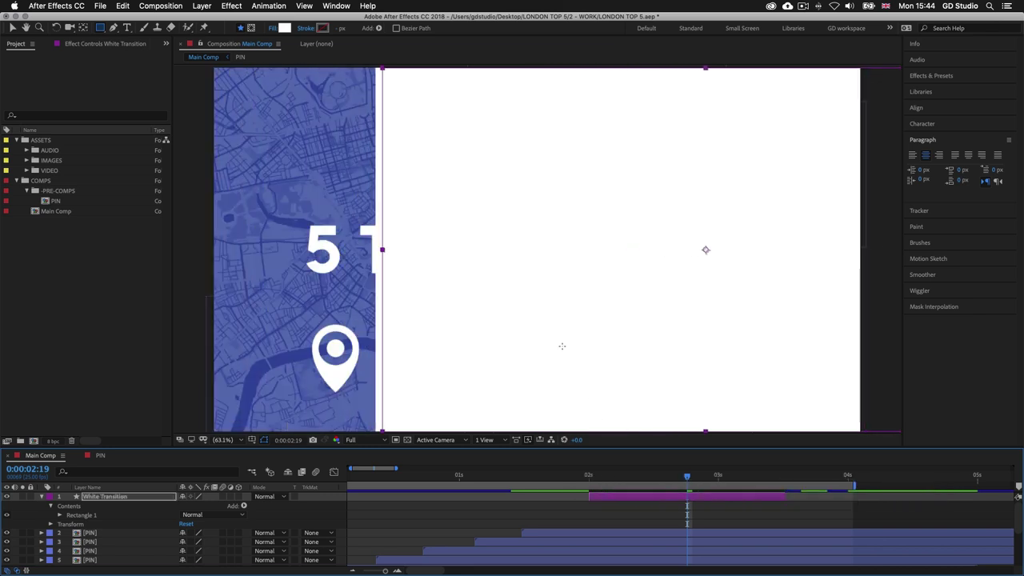
pyautogui.hotkey('shift', 'Right')
pyautogui.hotkey('shift', 'Right')
pyautogui.hotkey('shift', 'Right')
pyautogui.hotkey('shift', 'Right')
pyautogui.hotkey('shift', 'Right')
pyautogui.hotkey('shift', 'Right')
pyautogui.hotkey('shift', 'Right')
pyautogui.hotkey('shift', 'Right')
pyautogui.hotkey('shift', 'Right')
pyautogui.hotkey('shift', 'Right')
pyautogui.hotkey('shift', 'Right')
pyautogui.hotkey('shift', 'Right')
pyautogui.hotkey('shift', 'Right')
pyautogui.hotkey('shift', 'Right')
pyautogui.hotkey('shift', 'Right')
pyautogui.hotkey('shift', 'Right')
pyautogui.hotkey('shift', 'Right')
pyautogui.hotkey('shift', 'Right')
pyautogui.hotkey('shift', 'Right')
pyautogui.hotkey('shift', 'Right')
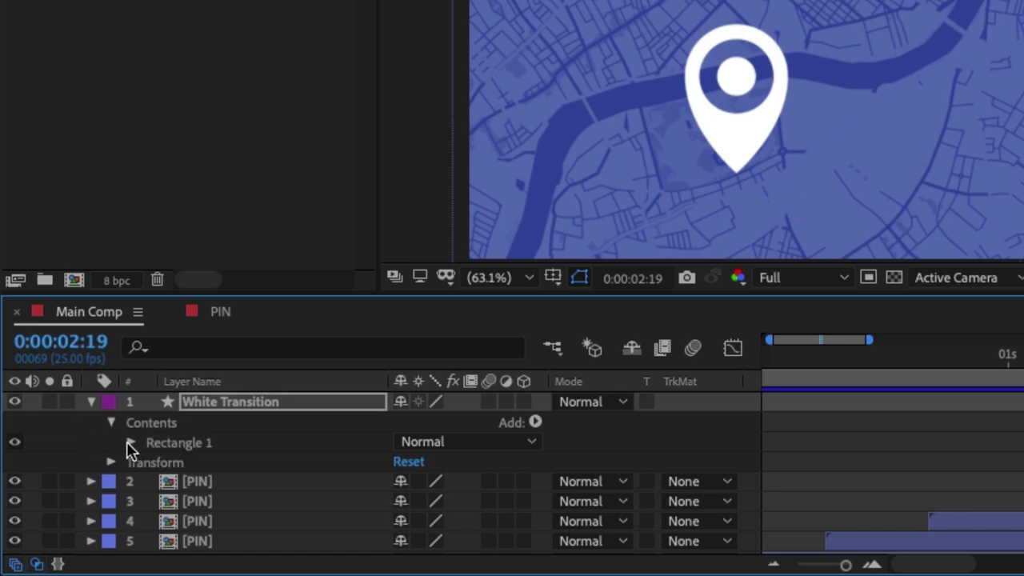
# Step: Convert Rectangle Path 1 of the White Transition layer to a Bezier path
pyautogui.click(130, 443)
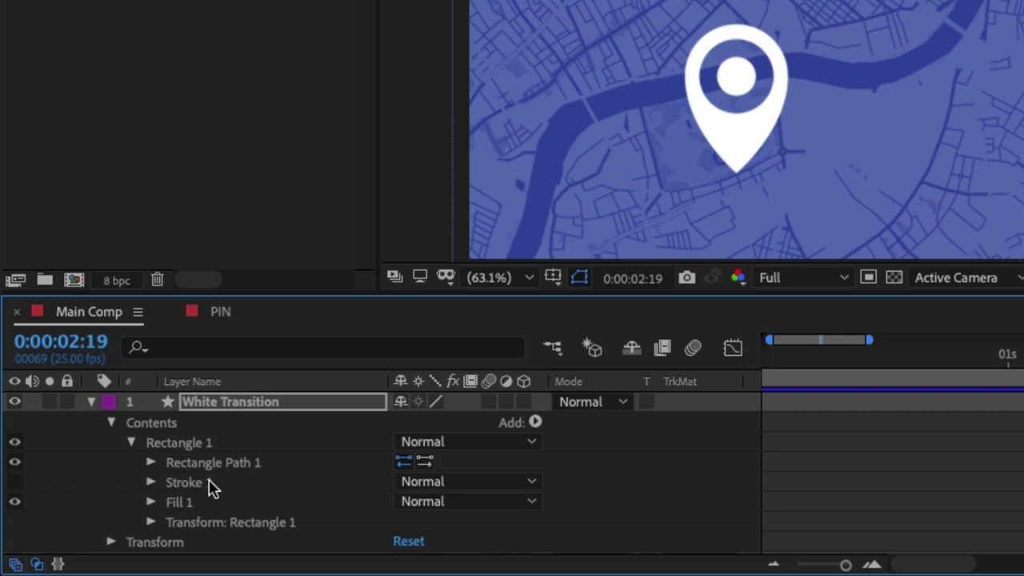
pyautogui.click(188, 465)
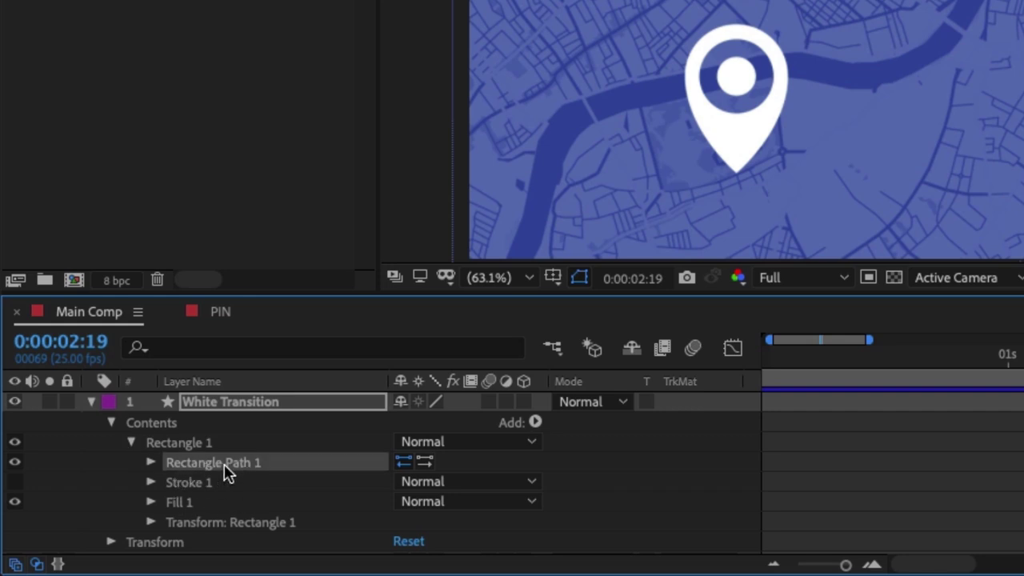
pyautogui.rightClick(182, 464)
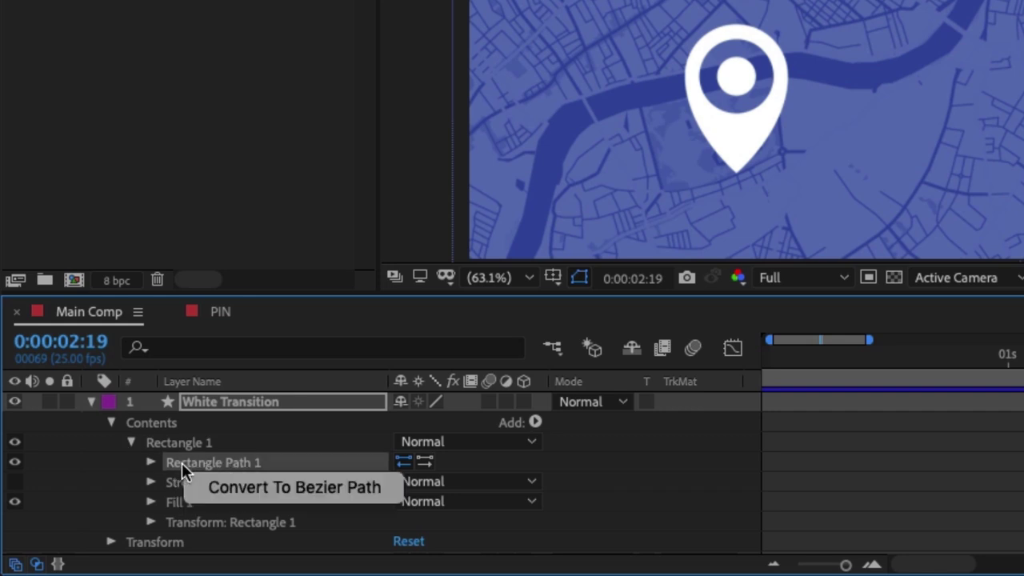
pyautogui.click(281, 486)
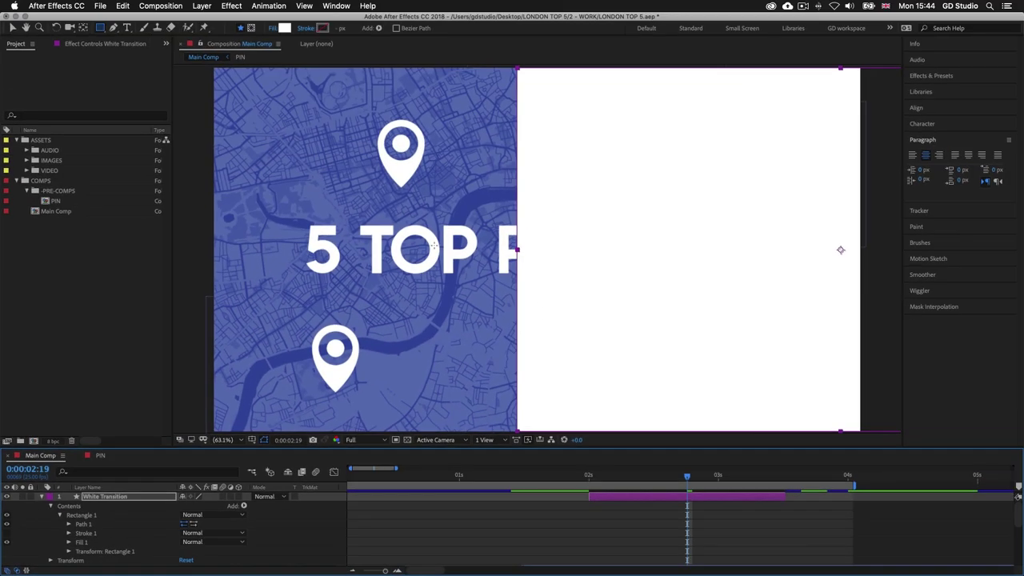
# Step: Add a vertex at the middle of the left edge of the White Transition rectangle path
pyautogui.click(113, 28)
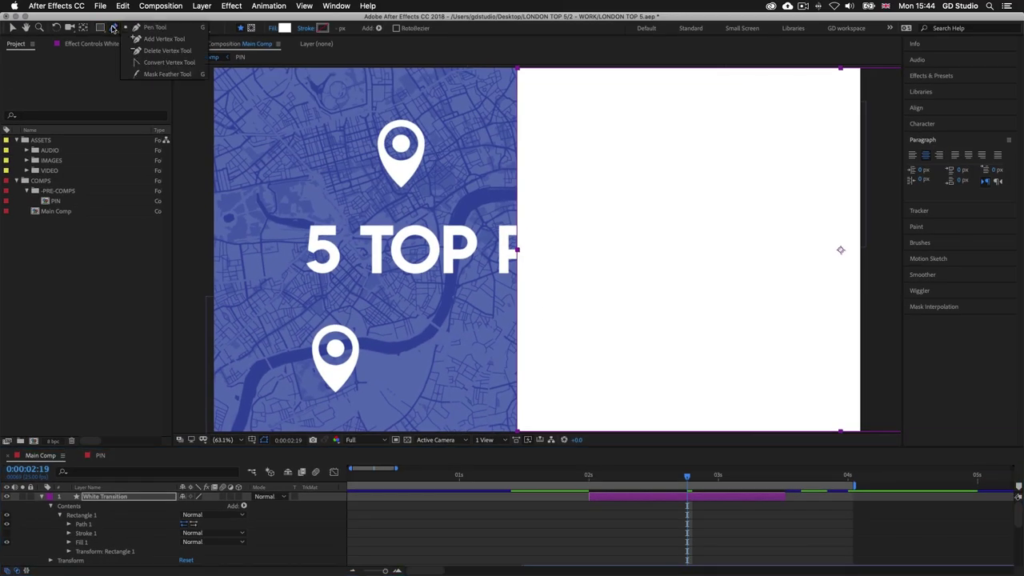
pyautogui.moveTo(114, 27); pyautogui.dragTo(144, 40)
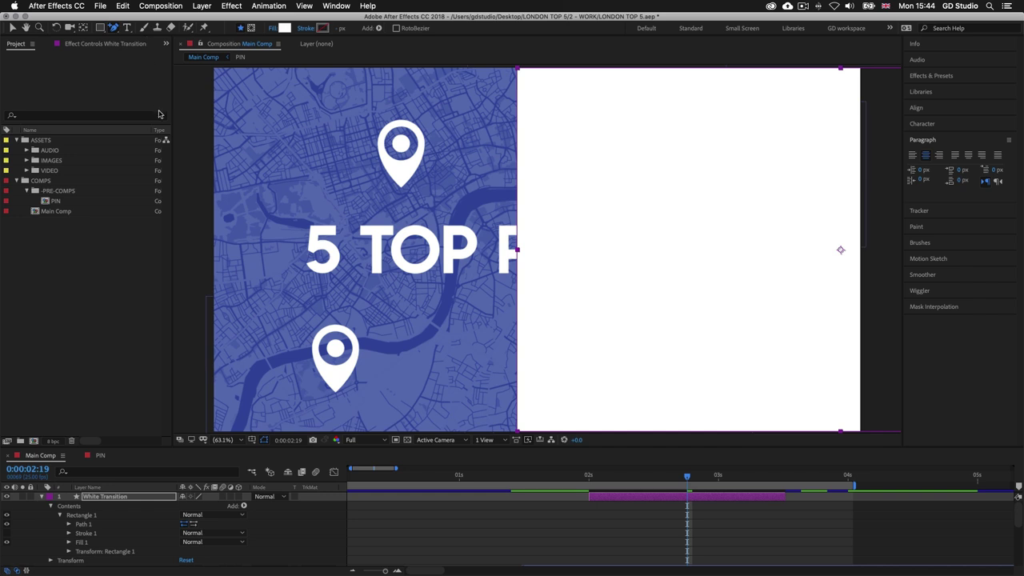
pyautogui.click(517, 252)
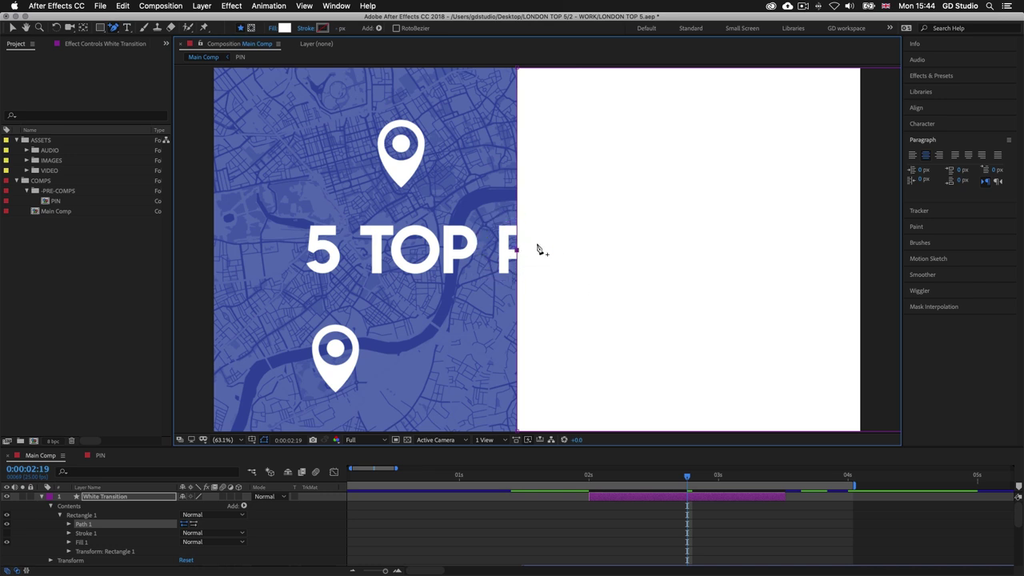
# Step: Move the left edge's middle vertex horizontally outward until it forms an arrow point just over the P of "TOP"
pyautogui.press('Left')
pyautogui.press('Left')
pyautogui.press('Left')
pyautogui.press('Left')
pyautogui.press('Left')
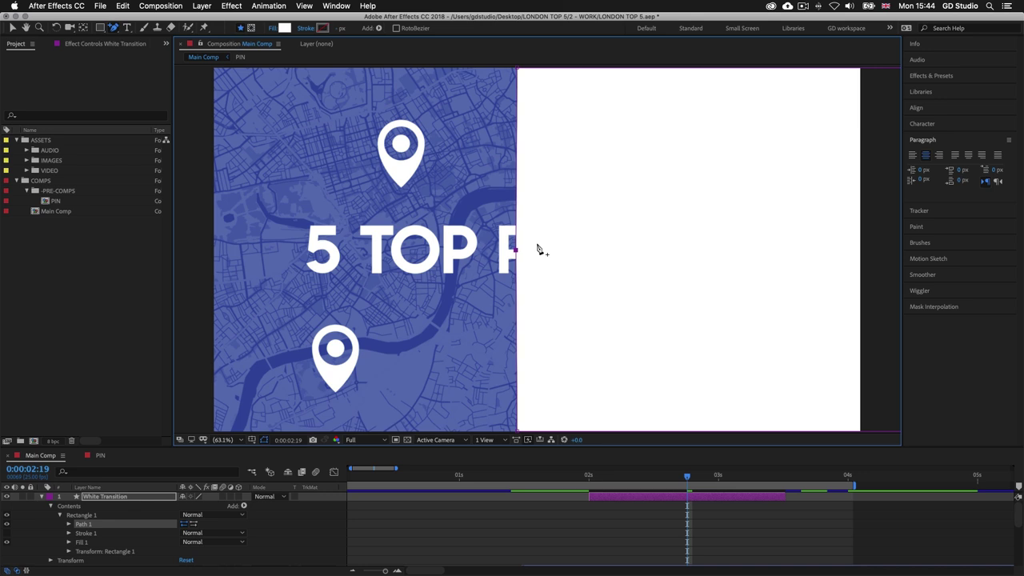
pyautogui.hotkey('shift', 'Left')
pyautogui.hotkey('shift', 'Left')
pyautogui.hotkey('shift', 'Left')
pyautogui.hotkey('shift', 'Left')
pyautogui.hotkey('shift', 'Left')
pyautogui.hotkey('shift', 'Left')
pyautogui.hotkey('shift', 'Left')
pyautogui.hotkey('shift', 'Left')
pyautogui.hotkey('shift', 'Left')
pyautogui.hotkey('shift', 'Left')
pyautogui.hotkey('shift', 'Left')
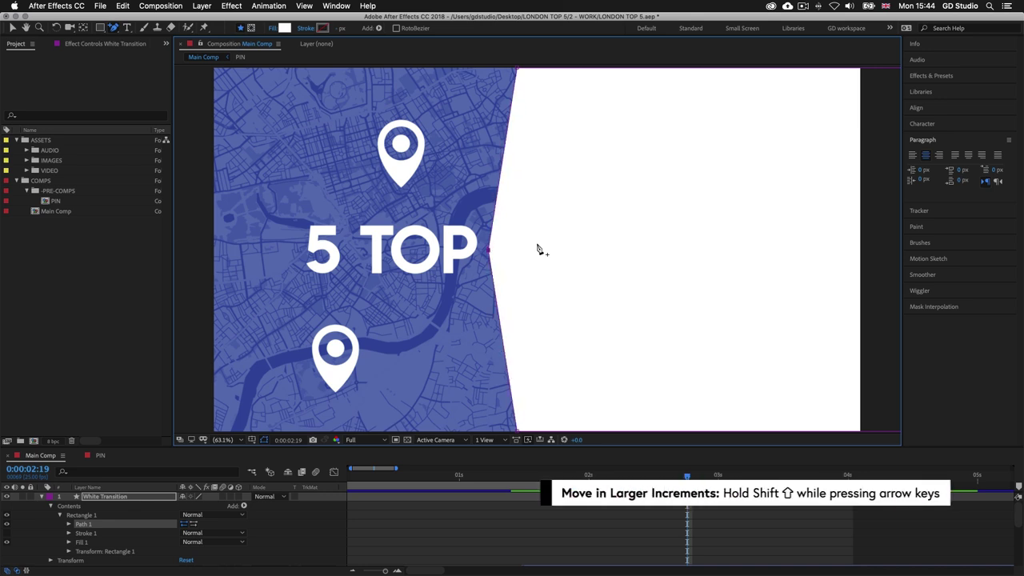
pyautogui.hotkey('shift', 'Left')
pyautogui.hotkey('shift', 'Right')
pyautogui.hotkey('shift', 'Right')
pyautogui.hotkey('shift', 'Right')
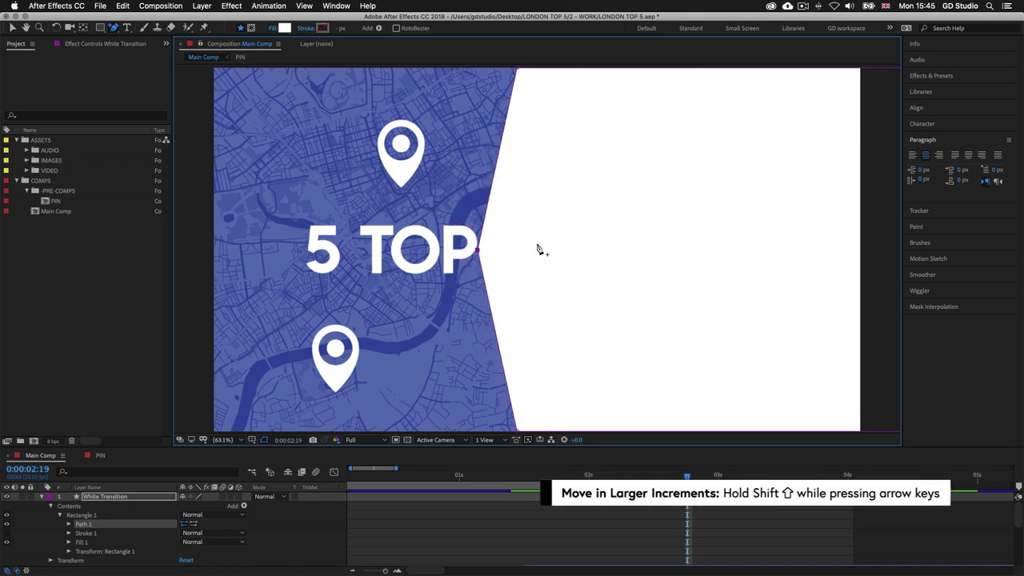
pyautogui.hotkey('shift', 'Right')
pyautogui.hotkey('shift', 'Left')
pyautogui.hotkey('shift', 'Right')
pyautogui.hotkey('shift', 'Right')
pyautogui.hotkey('shift', 'Left')
pyautogui.hotkey('shift', 'Left')
pyautogui.hotkey('shift', 'Left')
pyautogui.hotkey('shift', 'Right')
pyautogui.hotkey('shift', 'Right')
pyautogui.hotkey('shift', 'Right')
pyautogui.hotkey('shift', 'Left')
pyautogui.hotkey('shift', 'Left')
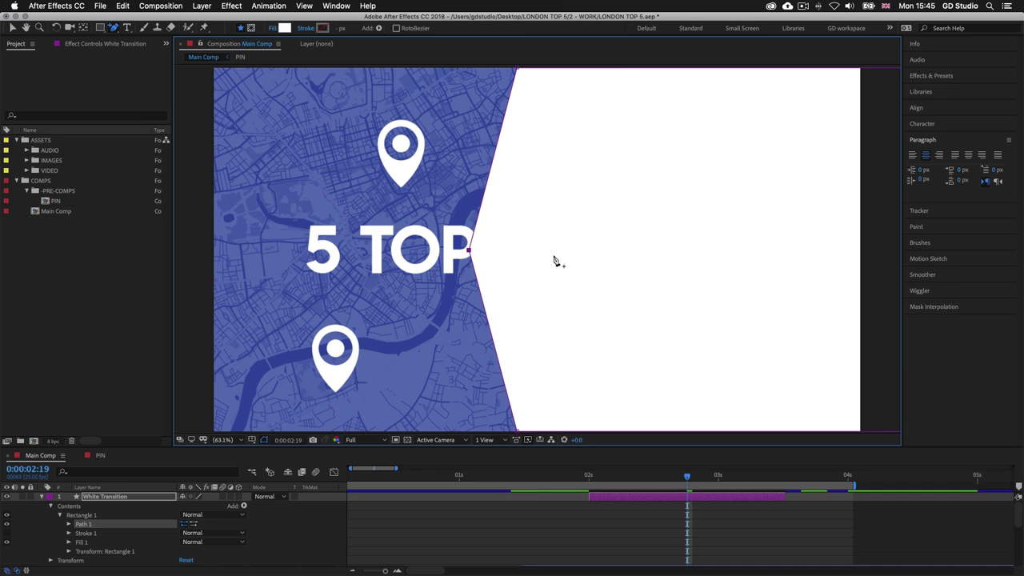
# Step: Shift the White Transition shape horizontally to the left until its right edge lies near the middle of the frame
pyautogui.press('v')
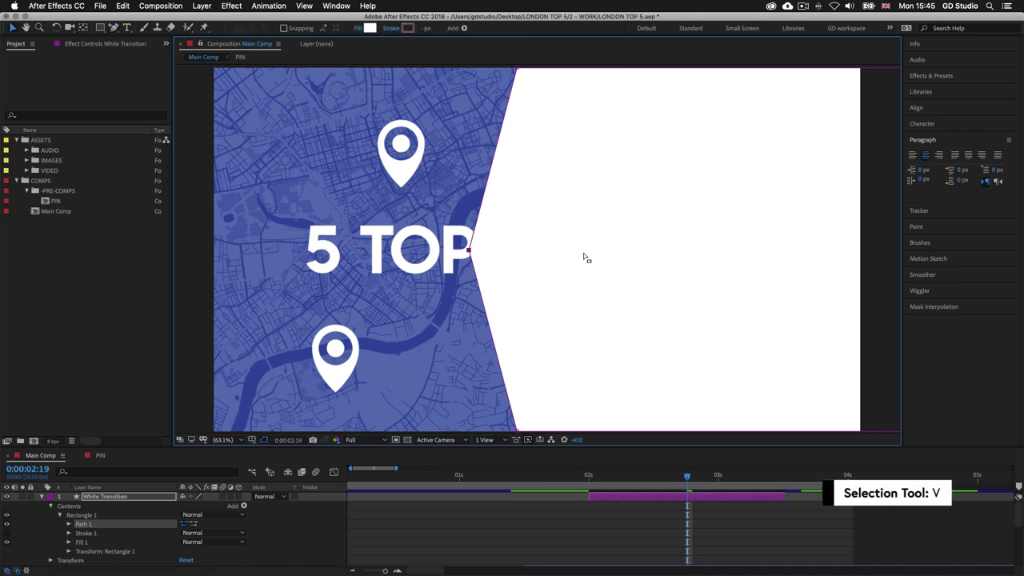
pyautogui.click(676, 250)
pyautogui.moveTo(694, 248); pyautogui.dragTo(367, 248)
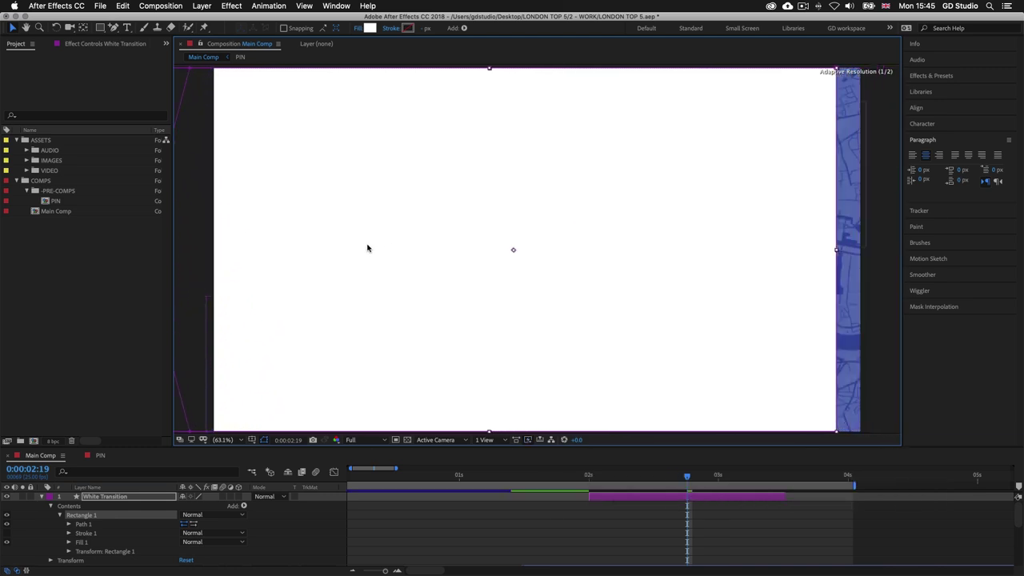
pyautogui.click(788, 242)
pyautogui.moveTo(780, 235); pyautogui.dragTo(497, 239)
# Step: Add a vertex at the middle of the shape's right edge and move both right corner vertices outward to form a matching V-shaped notch
pyautogui.moveTo(113, 27); pyautogui.dragTo(148, 40)
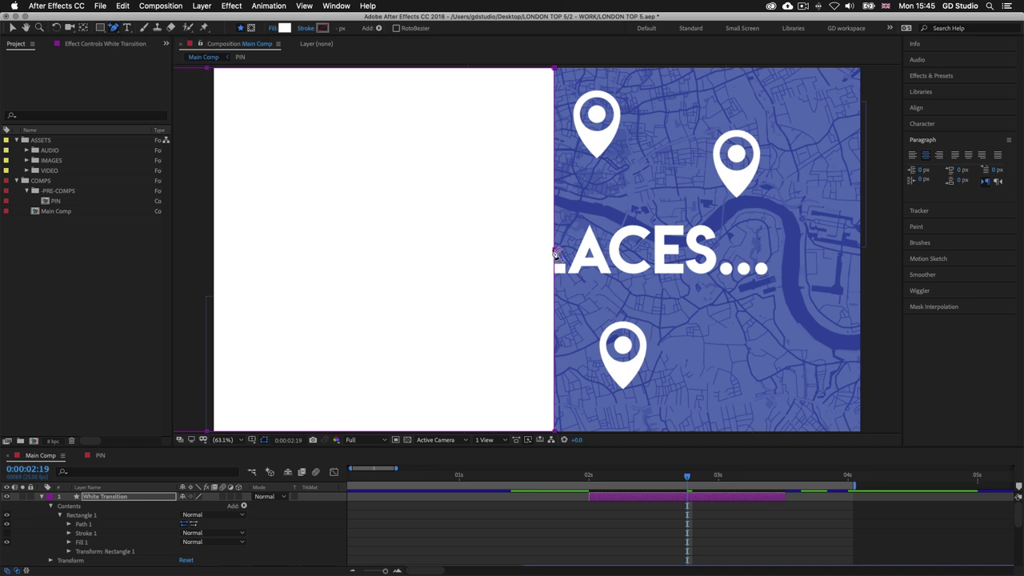
pyautogui.click(554, 249)
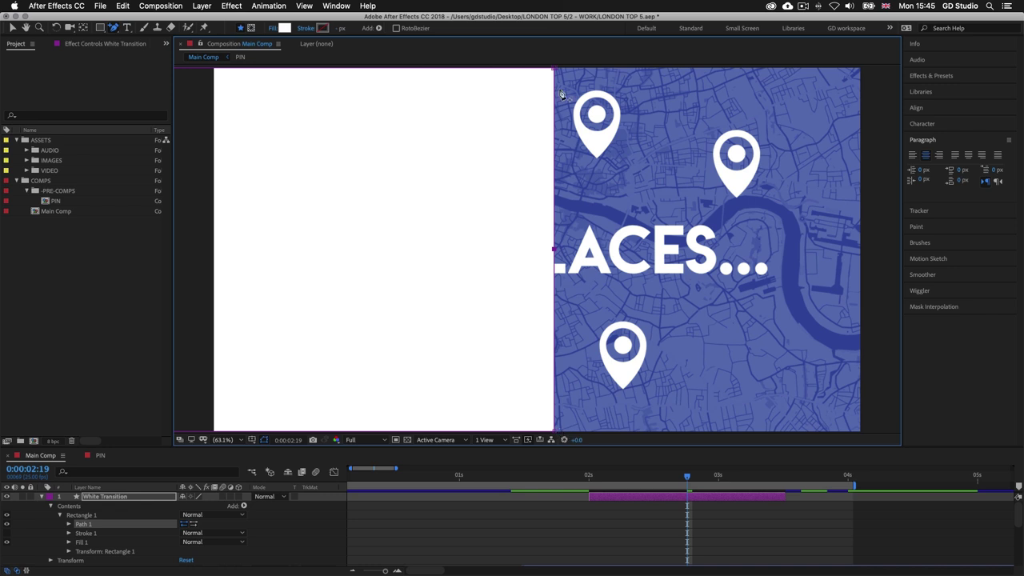
pyautogui.press('v')
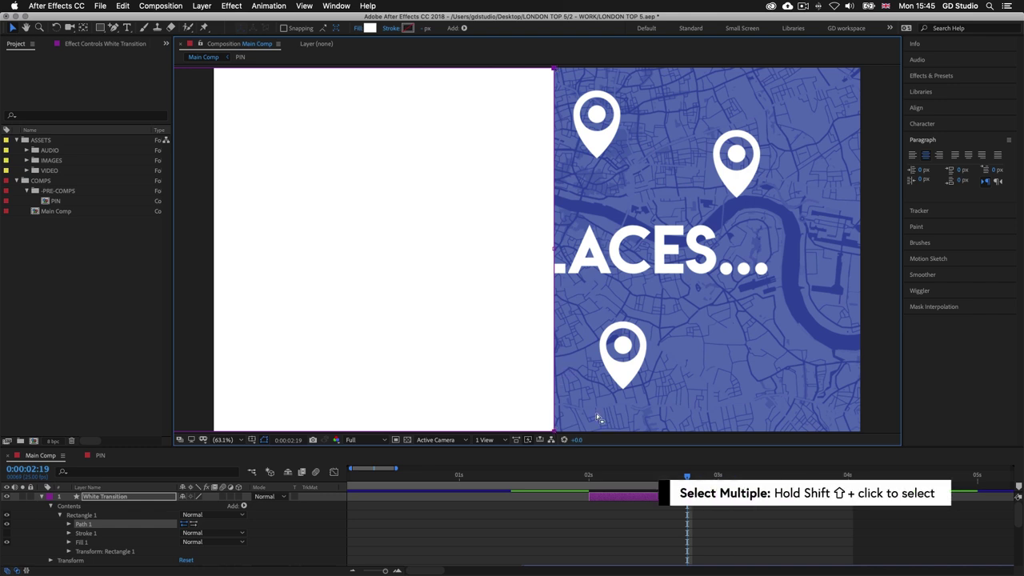
pyautogui.hotkey('shift', 'Right')
pyautogui.hotkey('shift', 'Right')
pyautogui.hotkey('shift', 'Right')
pyautogui.hotkey('shift', 'Right')
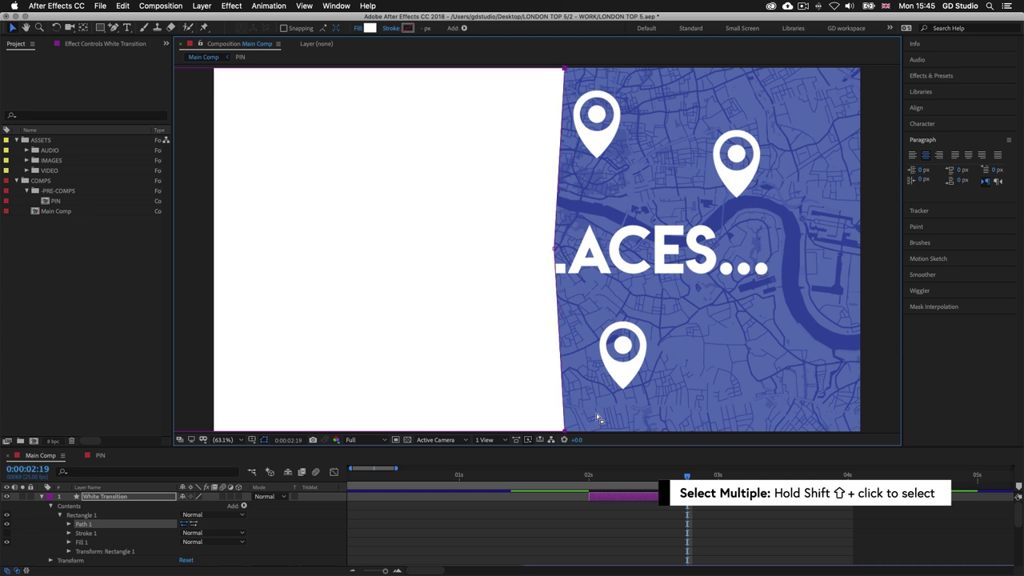
pyautogui.hotkey('shift', 'Right')
pyautogui.hotkey('shift', 'Right')
pyautogui.hotkey('shift', 'Right')
pyautogui.hotkey('shift', 'Right')
pyautogui.hotkey('shift', 'Right')
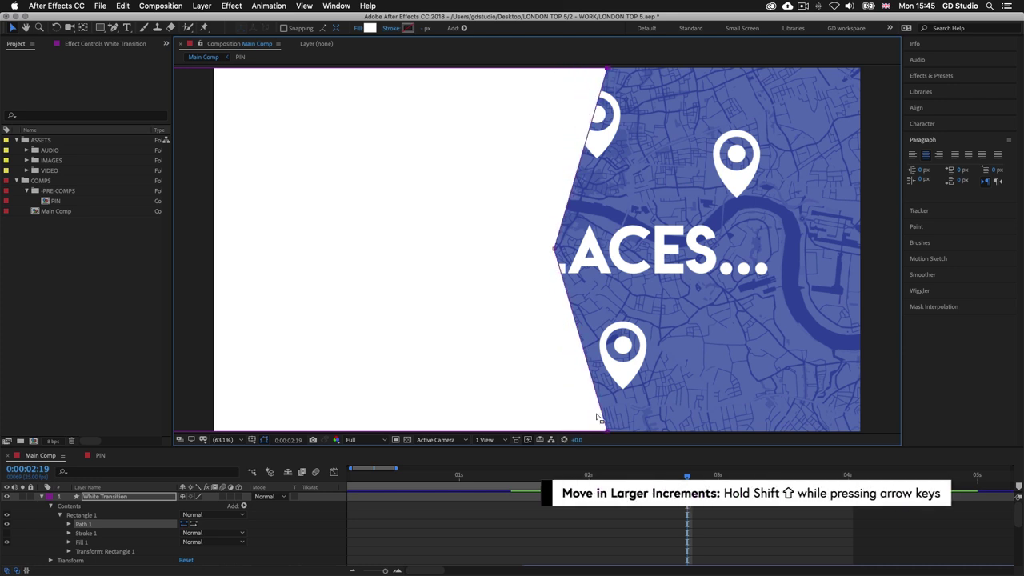
pyautogui.hotkey('shift', 'Left')
pyautogui.hotkey('shift', 'Right')
pyautogui.hotkey('shift', 'Left')
pyautogui.hotkey('shift', 'Left')
pyautogui.hotkey('shift', 'Left')
pyautogui.hotkey('shift', 'Right')
pyautogui.hotkey('shift', 'Right')
pyautogui.hotkey('shift', 'Right')
pyautogui.hotkey('shift', 'Right')
pyautogui.hotkey('shift', 'Left')
pyautogui.hotkey('shift', 'Left')
pyautogui.hotkey('shift', 'Left')
pyautogui.hotkey('shift', 'Right')
pyautogui.hotkey('shift', 'Right')
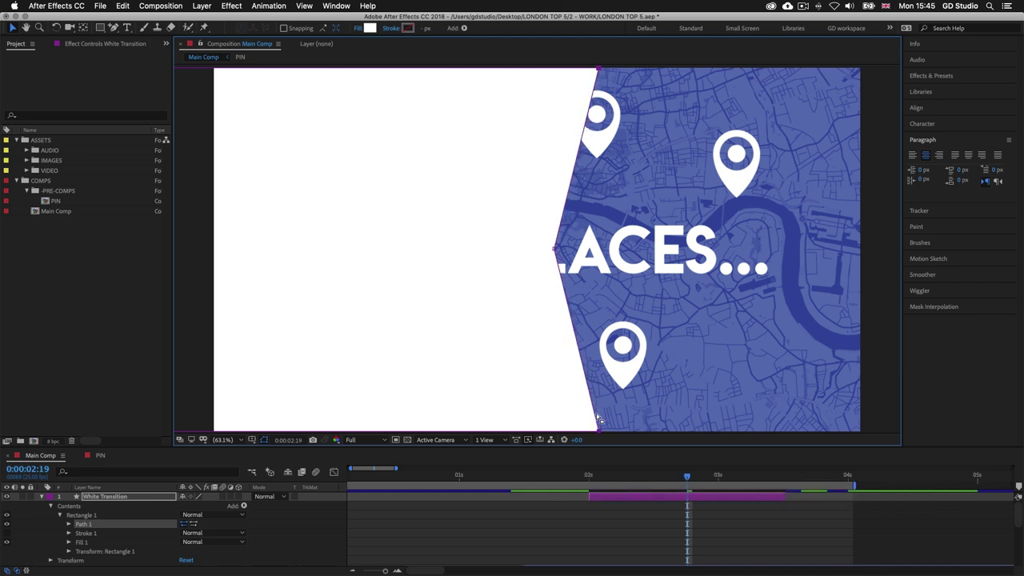
# Step: Move the White Transition shape back to the right until it covers the whole frame
pyautogui.press('v')
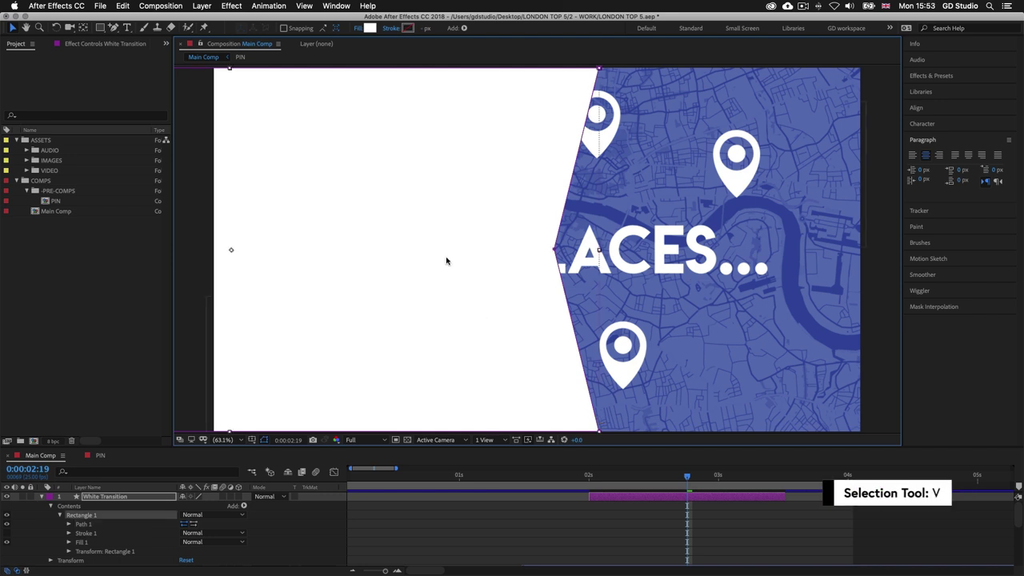
pyautogui.moveTo(446, 259); pyautogui.dragTo(752, 274)
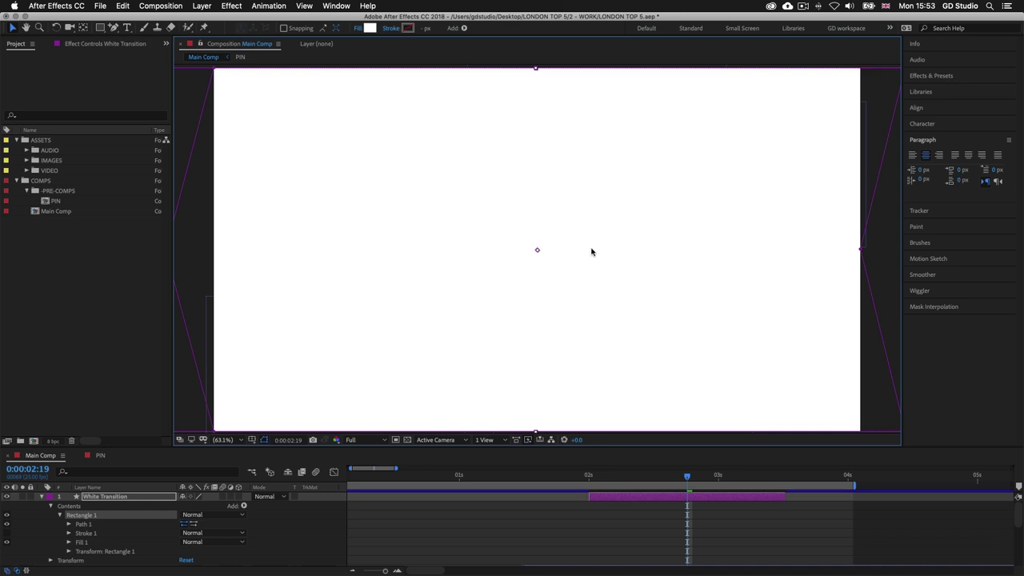
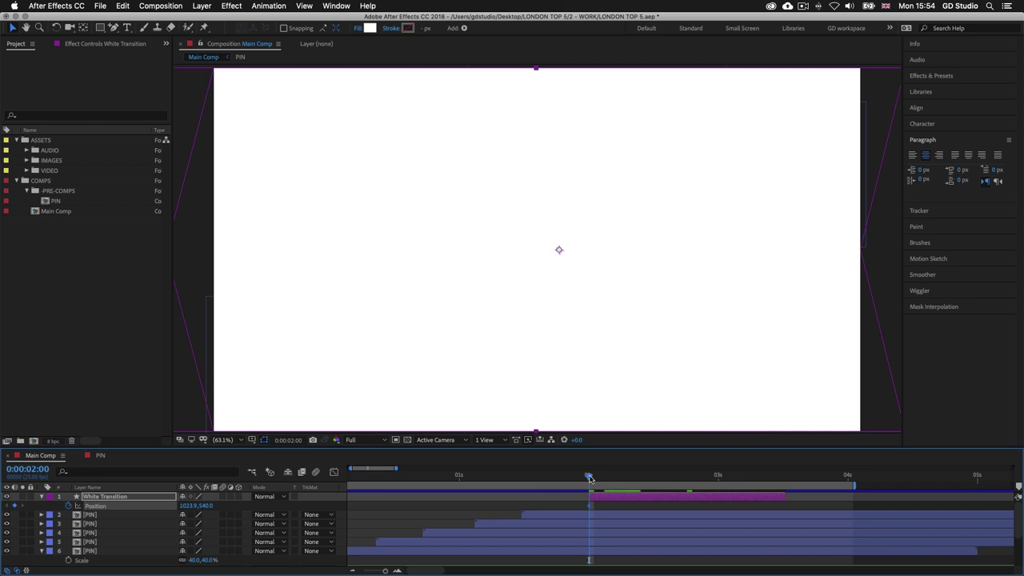
# Step: Set a second full-frame Position keyframe for White Transition about half a second after 0:00:02:00, then return to 0:00:02:00
pyautogui.moveTo(590, 477); pyautogui.dragTo(602, 479)
pyautogui.moveTo(685, 482); pyautogui.dragTo(605, 482)
pyautogui.click(663, 498)
pyautogui.click(606, 498)
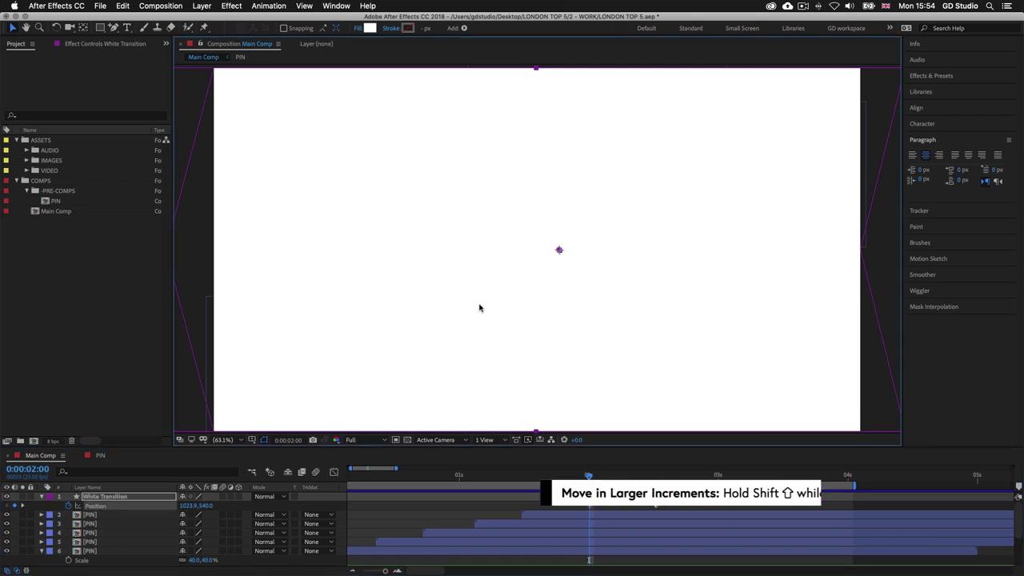
# Step: At 0:00:02:00, move White Transition horizontally to the right to Position 3103.9, 540, completely outside the frame
pyautogui.hotkey('shift', 'Right')
pyautogui.hotkey('shift', 'Right')
pyautogui.hotkey('shift', 'Right')
pyautogui.hotkey('shift', 'Right')
pyautogui.hotkey('shift', 'Right')
pyautogui.hotkey('shift', 'Right')
pyautogui.hotkey('shift', 'Right')
pyautogui.hotkey('shift', 'Right')
pyautogui.hotkey('shift', 'Right')
pyautogui.hotkey('shift', 'Right')
pyautogui.hotkey('shift', 'Right')
pyautogui.hotkey('shift', 'Right')
pyautogui.hotkey('shift', 'Right')
pyautogui.hotkey('shift', 'Right')
pyautogui.hotkey('shift', 'Right')
pyautogui.hotkey('shift', 'Right')
pyautogui.hotkey('shift', 'Right')
pyautogui.hotkey('shift', 'Right')
pyautogui.hotkey('shift', 'Right')
pyautogui.hotkey('shift', 'Right')
pyautogui.hotkey('shift', 'Right')
pyautogui.hotkey('shift', 'Right')
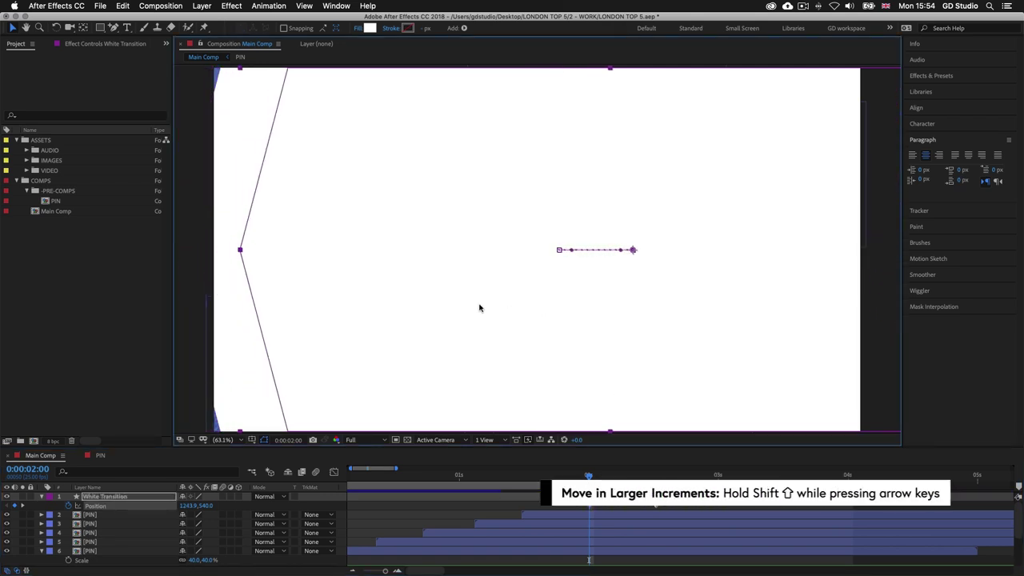
pyautogui.hotkey('shift', 'Right')
pyautogui.hotkey('shift', 'Right')
pyautogui.hotkey('shift', 'Right')
pyautogui.hotkey('shift', 'Right')
pyautogui.hotkey('shift', 'Right')
pyautogui.hotkey('shift', 'Right')
pyautogui.hotkey('shift', 'Right')
pyautogui.hotkey('shift', 'Right')
pyautogui.hotkey('shift', 'Right')
pyautogui.hotkey('shift', 'Right')
pyautogui.hotkey('shift', 'Right')
pyautogui.hotkey('shift', 'Right')
pyautogui.hotkey('shift', 'Right')
pyautogui.hotkey('shift', 'Right')
pyautogui.hotkey('shift', 'Right')
pyautogui.hotkey('shift', 'Right')
pyautogui.hotkey('shift', 'Right')
pyautogui.hotkey('shift', 'Right')
pyautogui.hotkey('shift', 'Right')
pyautogui.hotkey('shift', 'Right')
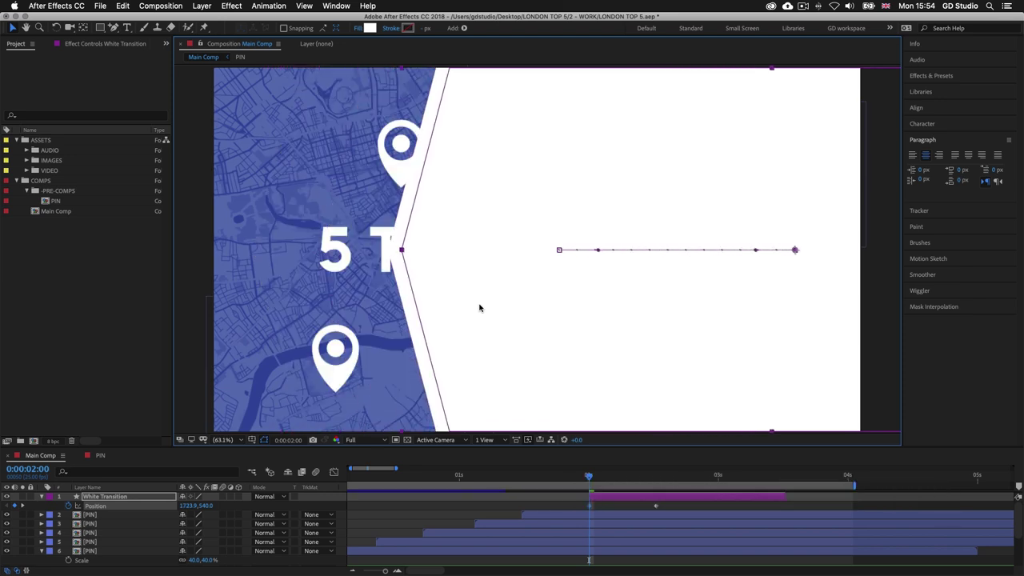
pyautogui.hotkey('shift', 'Right')
pyautogui.hotkey('shift', 'Right')
pyautogui.hotkey('shift', 'Right')
pyautogui.hotkey('shift', 'Right')
pyautogui.hotkey('shift', 'Right')
pyautogui.hotkey('shift', 'Right')
pyautogui.hotkey('shift', 'Right')
pyautogui.hotkey('shift', 'Right')
pyautogui.hotkey('shift', 'Right')
pyautogui.hotkey('shift', 'Right')
pyautogui.hotkey('shift', 'Right')
pyautogui.hotkey('shift', 'Right')
pyautogui.hotkey('shift', 'Right')
pyautogui.hotkey('shift', 'Right')
pyautogui.hotkey('shift', 'Right')
pyautogui.hotkey('shift', 'Right')
pyautogui.hotkey('shift', 'Right')
pyautogui.hotkey('shift', 'Right')
pyautogui.hotkey('shift', 'Right')
pyautogui.hotkey('shift', 'Right')
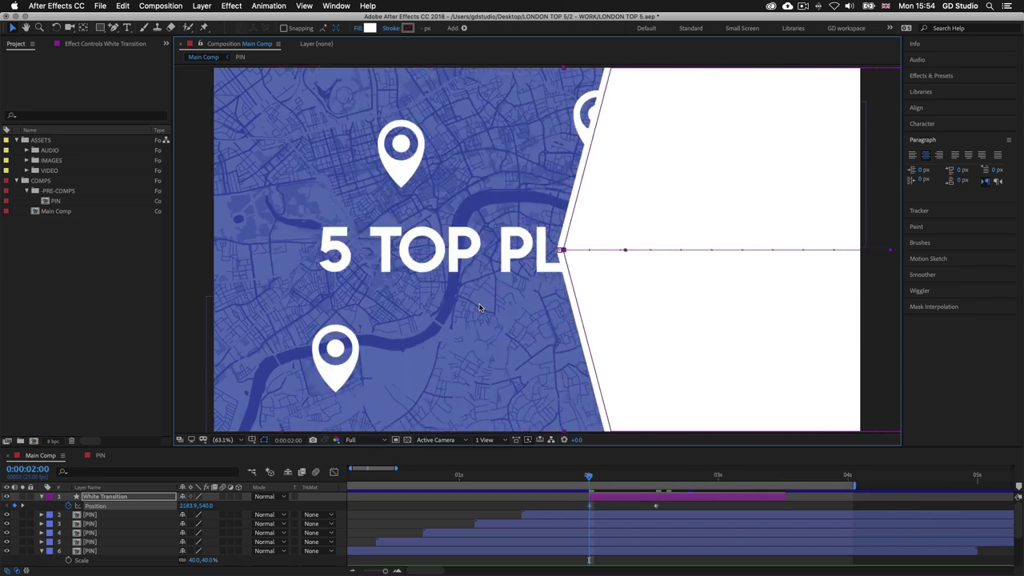
pyautogui.hotkey('shift', 'Right')
pyautogui.hotkey('shift', 'Right')
pyautogui.hotkey('shift', 'Right')
pyautogui.hotkey('shift', 'Right')
pyautogui.hotkey('shift', 'Right')
pyautogui.hotkey('shift', 'Right')
pyautogui.hotkey('shift', 'Right')
pyautogui.hotkey('shift', 'Right')
pyautogui.hotkey('shift', 'Right')
pyautogui.hotkey('shift', 'Right')
pyautogui.hotkey('shift', 'Right')
pyautogui.hotkey('shift', 'Right')
pyautogui.hotkey('shift', 'Right')
pyautogui.hotkey('shift', 'Right')
pyautogui.hotkey('shift', 'Right')
pyautogui.hotkey('shift', 'Right')
pyautogui.hotkey('shift', 'Right')
pyautogui.hotkey('shift', 'Right')
pyautogui.hotkey('shift', 'Right')
pyautogui.hotkey('shift', 'Right')
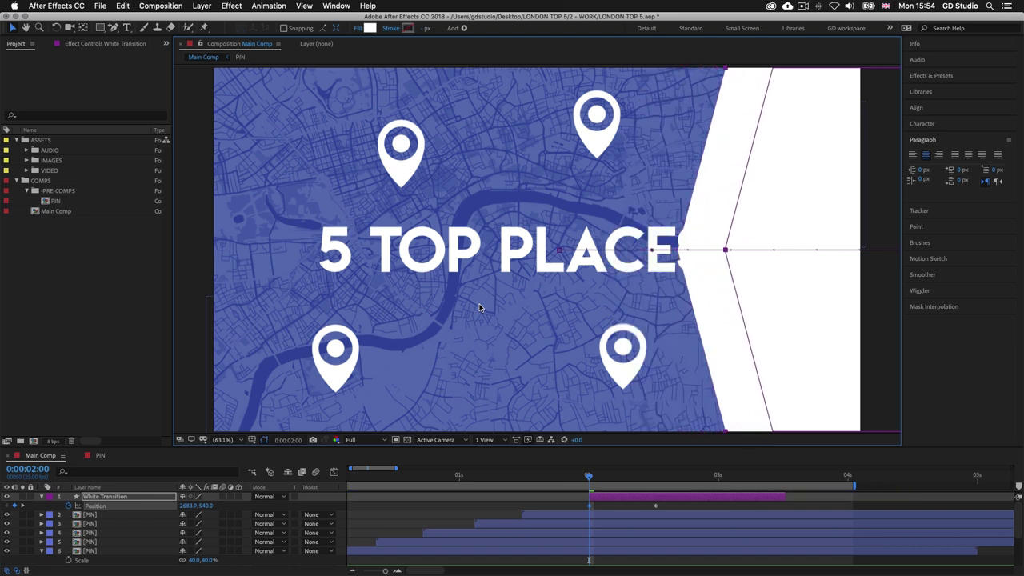
pyautogui.hotkey('shift', 'Right')
pyautogui.hotkey('shift', 'Right')
pyautogui.hotkey('shift', 'Right')
pyautogui.hotkey('shift', 'Right')
pyautogui.hotkey('shift', 'Right')
pyautogui.hotkey('shift', 'Right')
pyautogui.hotkey('shift', 'Right')
pyautogui.hotkey('shift', 'Right')
pyautogui.hotkey('shift', 'Right')
pyautogui.hotkey('shift', 'Right')
pyautogui.hotkey('shift', 'Right')
pyautogui.hotkey('shift', 'Right')
pyautogui.hotkey('shift', 'Right')
pyautogui.hotkey('shift', 'Right')
pyautogui.hotkey('shift', 'Right')
pyautogui.hotkey('shift', 'Right')
pyautogui.hotkey('shift', 'Right')
pyautogui.hotkey('shift', 'Right')
pyautogui.hotkey('shift', 'Right')
pyautogui.hotkey('shift', 'Right')
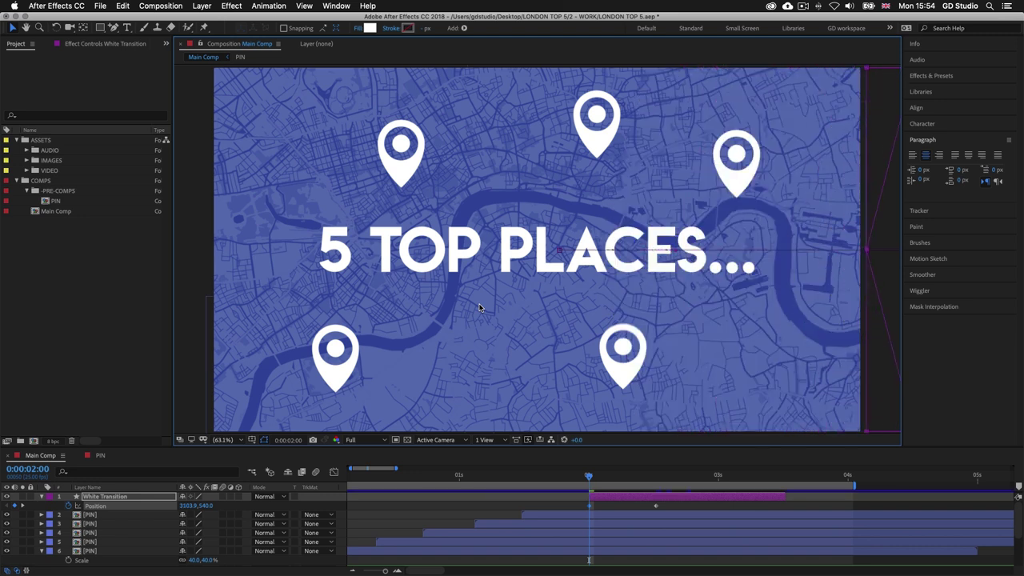
# Step: Set the start of the work area to 0:00:01:11 and preview the White Transition wiping in
pyautogui.moveTo(589, 478)
pyautogui.mouseDown()
pyautogui.moveTo(662, 478)
pyautogui.moveTo(596, 479)
pyautogui.mouseUp()
pyautogui.click(516, 477)
pyautogui.press('b')
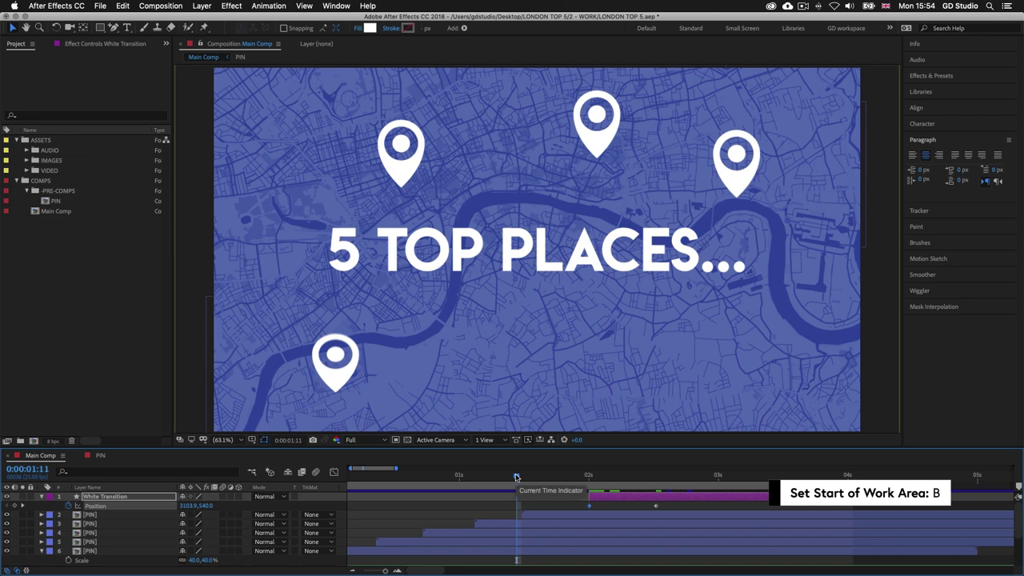
pyautogui.press('space')
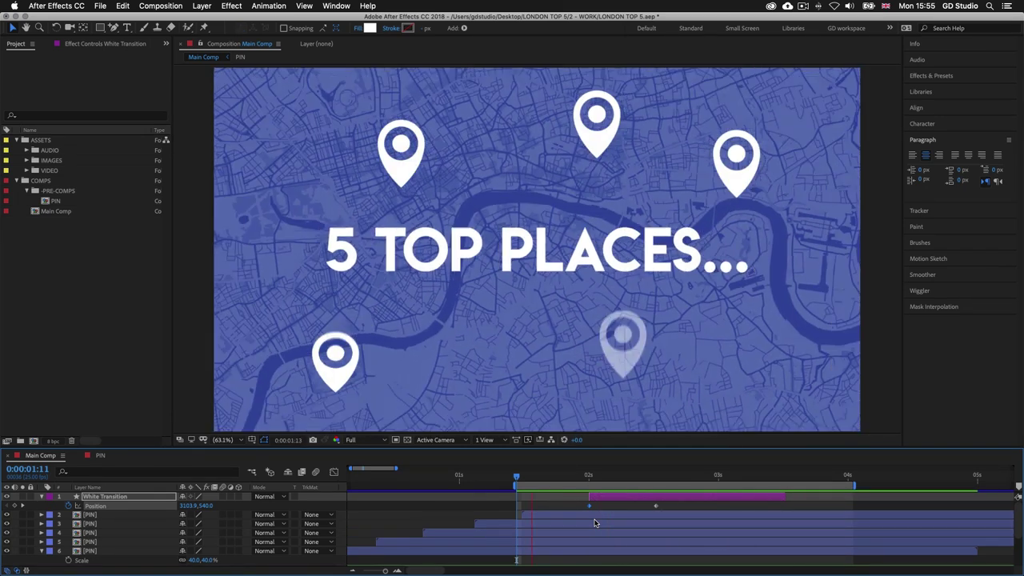
pyautogui.press('space')
# Step: Move White Transition's second Position keyframe earlier to 0:00:02:05 for a faster wipe, and preview the result
pyautogui.moveTo(596, 475); pyautogui.dragTo(636, 506)
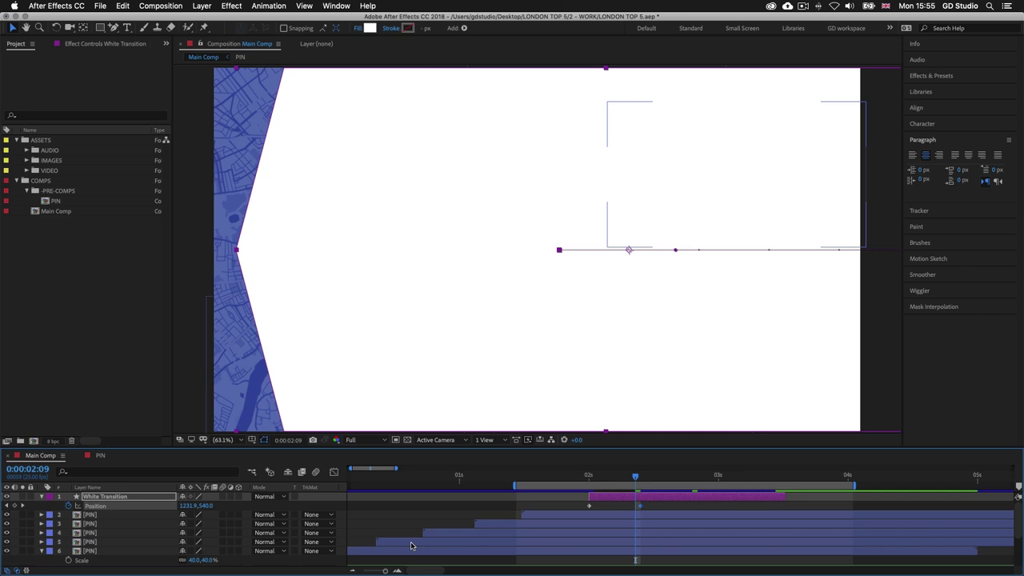
pyautogui.press(';')
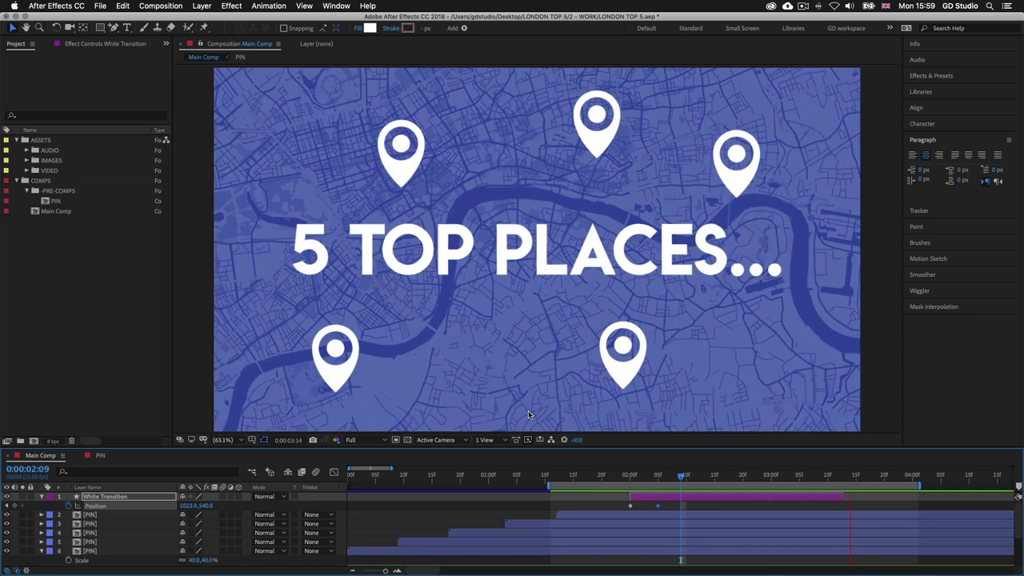
pyautogui.press('space')
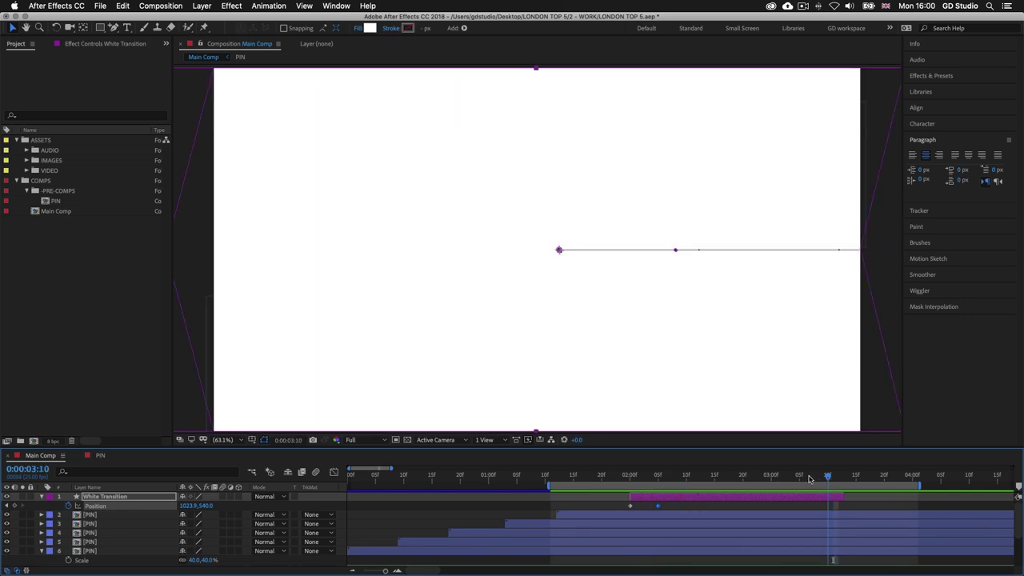
# Step: Add a full-frame Position keyframe for White Transition at 0:00:03:00, then go to 0:00:03:06
pyautogui.press('-')
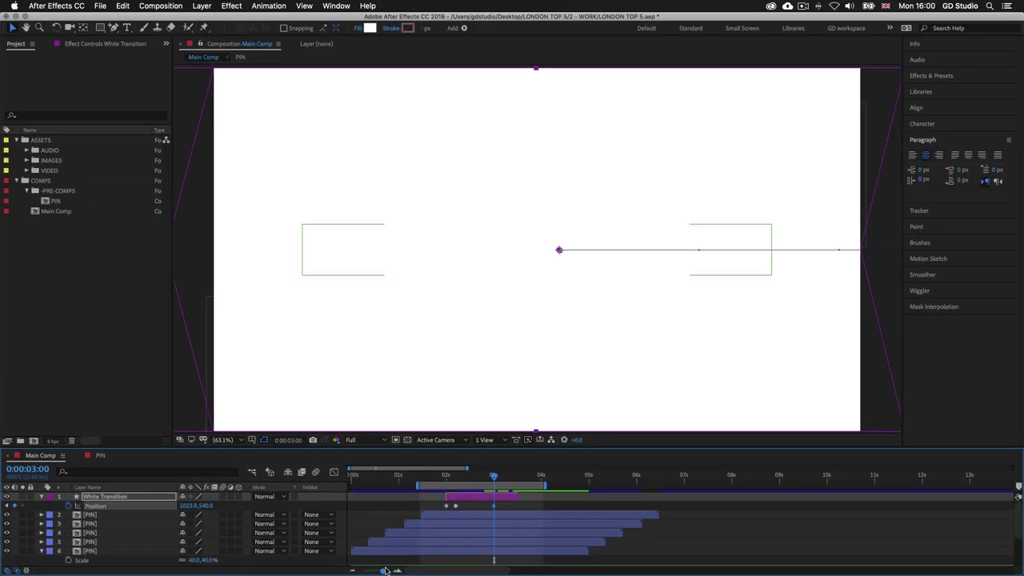
pyautogui.scroll(3, 385, 571)
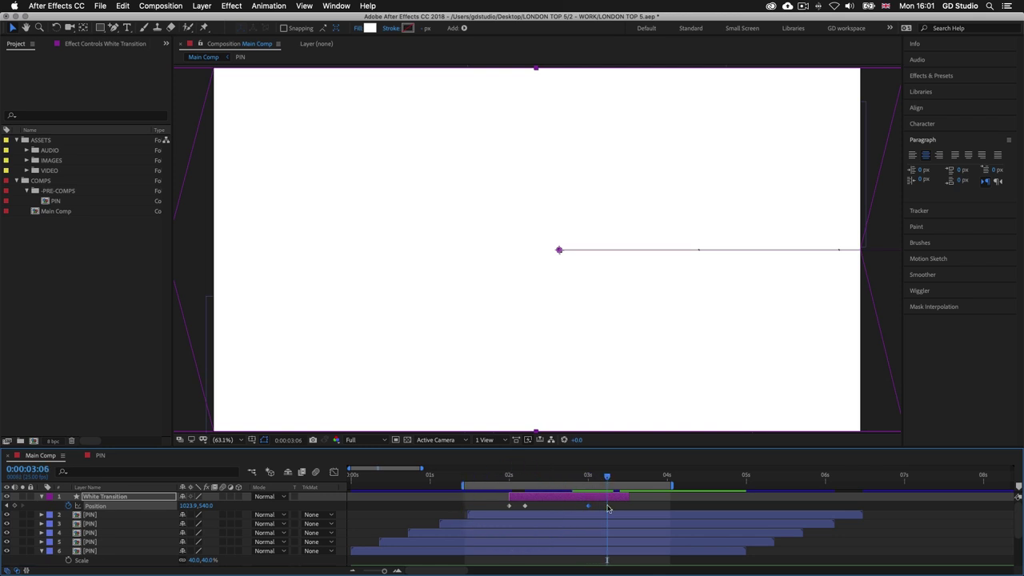
# Step: At 0:00:03:06, move White Transition horizontally to the left to Position -1056.1, 540, completely outside the frame, and preview the wipe
pyautogui.hotkey('shift', 'Left')
pyautogui.hotkey('shift', 'Left')
pyautogui.hotkey('shift', 'Left')
pyautogui.hotkey('shift', 'Left')
pyautogui.hotkey('shift', 'Left')
pyautogui.hotkey('shift', 'Left')
pyautogui.hotkey('shift', 'Left')
pyautogui.hotkey('shift', 'Left')
pyautogui.hotkey('shift', 'Left')
pyautogui.hotkey('shift', 'Left')
pyautogui.hotkey('shift', 'Left')
pyautogui.hotkey('shift', 'Left')
pyautogui.hotkey('shift', 'Left')
pyautogui.hotkey('shift', 'Left')
pyautogui.hotkey('shift', 'Left')
pyautogui.hotkey('shift', 'Left')
pyautogui.hotkey('shift', 'Left')
pyautogui.hotkey('shift', 'Left')
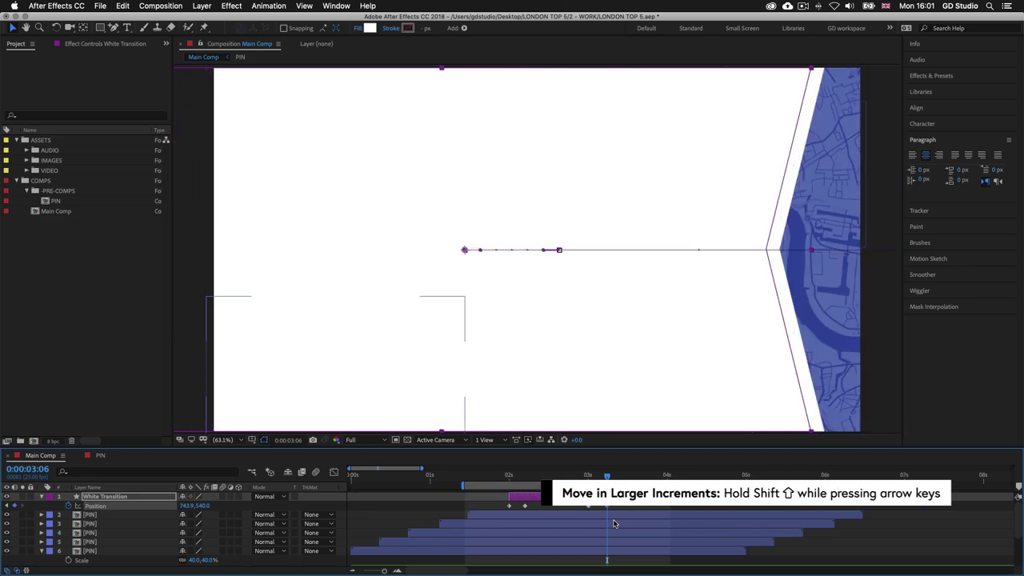
pyautogui.hotkey('shift', 'Left')
pyautogui.hotkey('shift', 'Left')
pyautogui.hotkey('shift', 'Left')
pyautogui.hotkey('shift', 'Left')
pyautogui.hotkey('shift', 'Left')
pyautogui.hotkey('shift', 'Left')
pyautogui.hotkey('shift', 'Left')
pyautogui.hotkey('shift', 'Left')
pyautogui.hotkey('shift', 'Left')
pyautogui.hotkey('shift', 'Left')
pyautogui.hotkey('shift', 'Left')
pyautogui.hotkey('shift', 'Left')
pyautogui.hotkey('shift', 'Left')
pyautogui.hotkey('shift', 'Left')
pyautogui.hotkey('shift', 'Left')
pyautogui.hotkey('shift', 'Left')
pyautogui.hotkey('shift', 'Left')
pyautogui.hotkey('shift', 'Left')
pyautogui.hotkey('shift', 'Left')
pyautogui.hotkey('shift', 'Left')
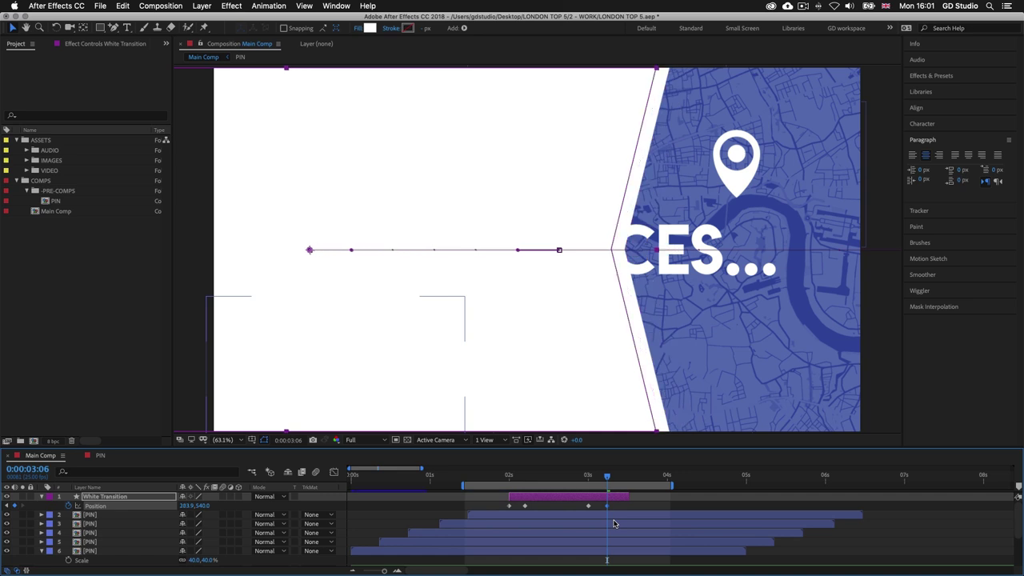
pyautogui.hotkey('shift', 'Left')
pyautogui.hotkey('shift', 'Left')
pyautogui.hotkey('shift', 'Left')
pyautogui.hotkey('shift', 'Left')
pyautogui.hotkey('shift', 'Left')
pyautogui.hotkey('shift', 'Left')
pyautogui.hotkey('shift', 'Left')
pyautogui.hotkey('shift', 'Left')
pyautogui.hotkey('shift', 'Left')
pyautogui.hotkey('shift', 'Left')
pyautogui.hotkey('shift', 'Left')
pyautogui.hotkey('shift', 'Left')
pyautogui.hotkey('shift', 'Left')
pyautogui.hotkey('shift', 'Left')
pyautogui.hotkey('shift', 'Left')
pyautogui.hotkey('shift', 'Left')
pyautogui.hotkey('shift', 'Left')
pyautogui.hotkey('shift', 'Left')
pyautogui.hotkey('shift', 'Left')
pyautogui.hotkey('shift', 'Left')
pyautogui.hotkey('shift', 'Left')
pyautogui.hotkey('shift', 'Left')
pyautogui.hotkey('shift', 'Left')
pyautogui.hotkey('shift', 'Left')
pyautogui.hotkey('shift', 'Left')
pyautogui.hotkey('shift', 'Left')
pyautogui.hotkey('shift', 'Left')
pyautogui.hotkey('shift', 'Left')
pyautogui.hotkey('shift', 'Left')
pyautogui.hotkey('shift', 'Left')
pyautogui.hotkey('shift', 'Left')
pyautogui.hotkey('shift', 'Left')
pyautogui.hotkey('shift', 'Left')
pyautogui.hotkey('shift', 'Left')
pyautogui.hotkey('shift', 'Left')
pyautogui.hotkey('shift', 'Left')
pyautogui.hotkey('shift', 'Left')
pyautogui.hotkey('shift', 'Left')
pyautogui.hotkey('shift', 'Left')
pyautogui.hotkey('shift', 'Left')
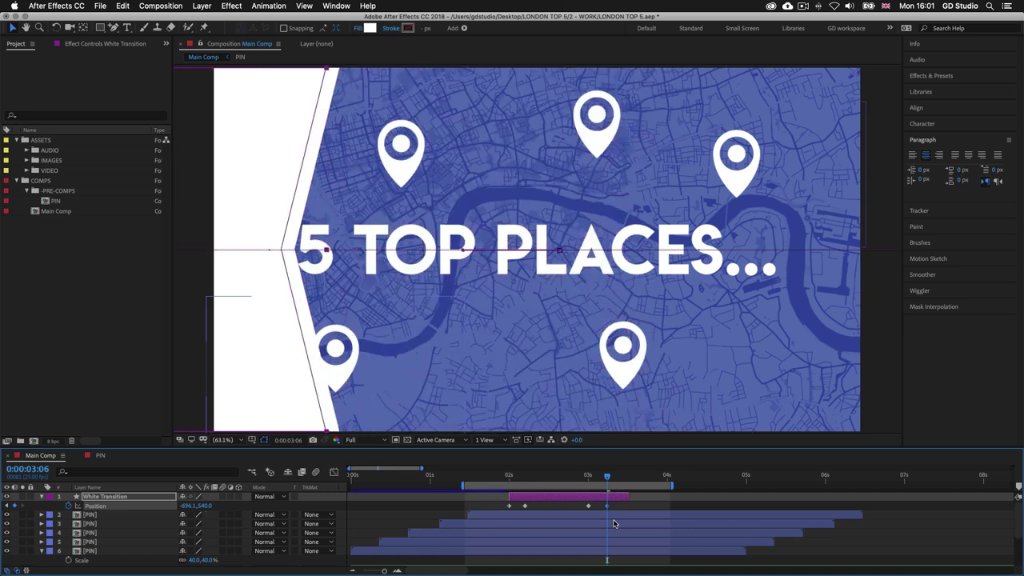
pyautogui.hotkey('shift', 'Left')
pyautogui.hotkey('shift', 'Left')
pyautogui.hotkey('shift', 'Left')
pyautogui.hotkey('shift', 'Left')
pyautogui.hotkey('shift', 'Left')
pyautogui.hotkey('shift', 'Left')
pyautogui.hotkey('shift', 'Left')
pyautogui.hotkey('shift', 'Left')
pyautogui.hotkey('shift', 'Left')
pyautogui.hotkey('shift', 'Left')
pyautogui.hotkey('shift', 'Left')
pyautogui.hotkey('shift', 'Left')
pyautogui.hotkey('shift', 'Left')
pyautogui.hotkey('shift', 'Left')
pyautogui.hotkey('shift', 'Left')
pyautogui.hotkey('shift', 'Left')
pyautogui.hotkey('shift', 'Left')
pyautogui.hotkey('shift', 'Left')
pyautogui.hotkey('shift', 'Left')
pyautogui.hotkey('shift', 'Left')
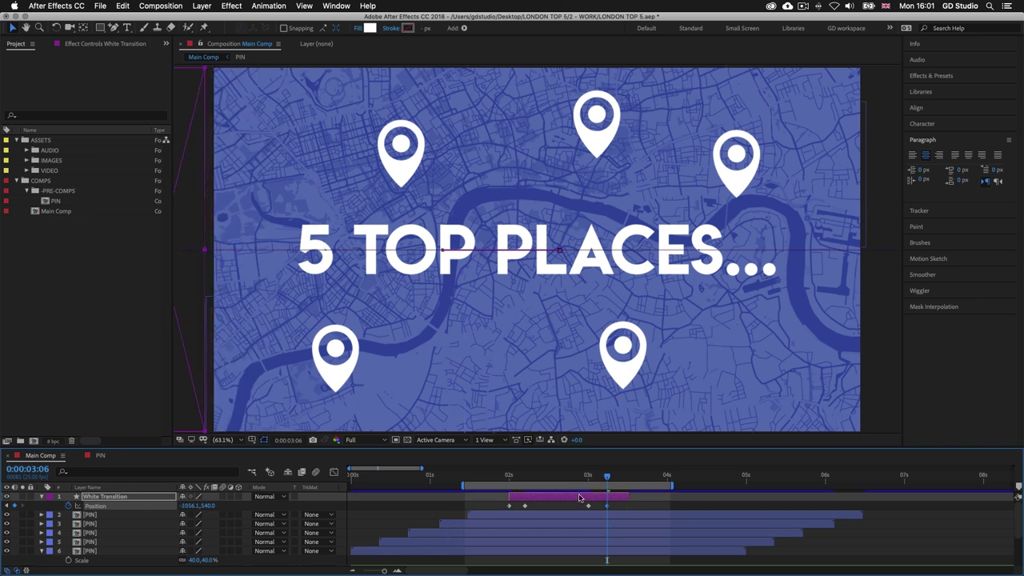
pyautogui.press('space')
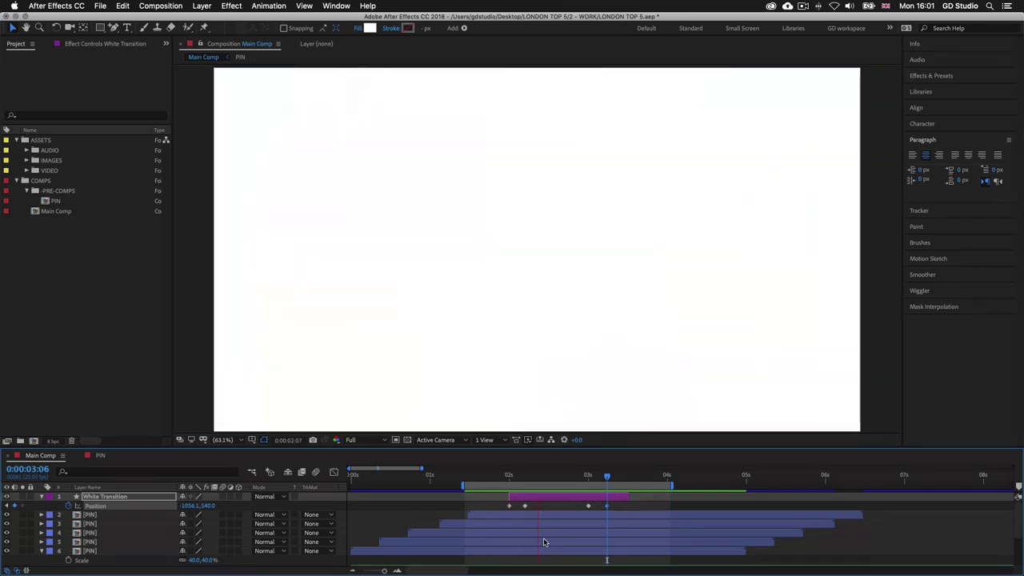
pyautogui.press('space')
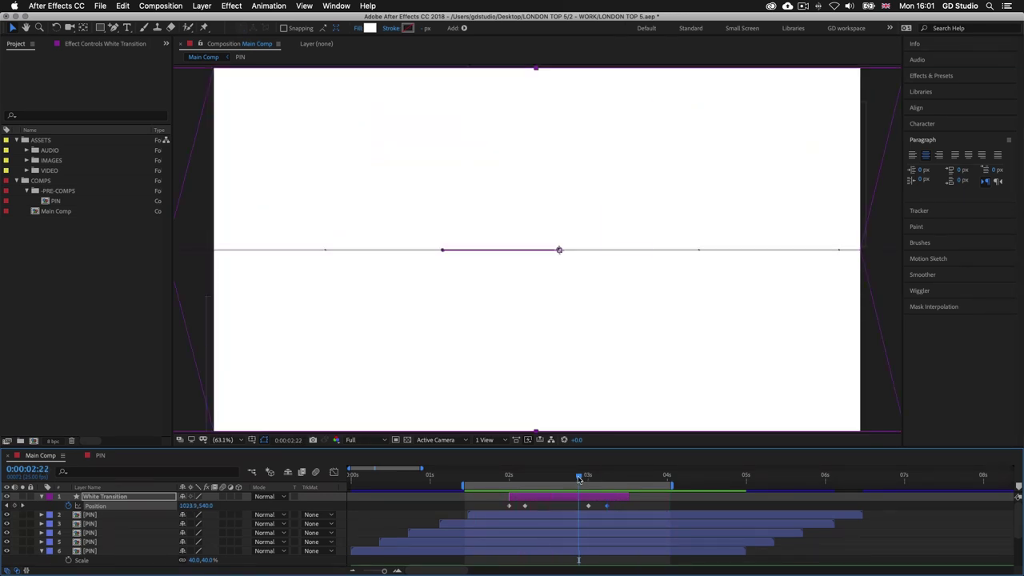
# Step: Shift White Transition's last two Position keyframes together to 0:00:02:22 and 0:00:03:03 to shorten the hold, and preview the result
pyautogui.click(589, 506)
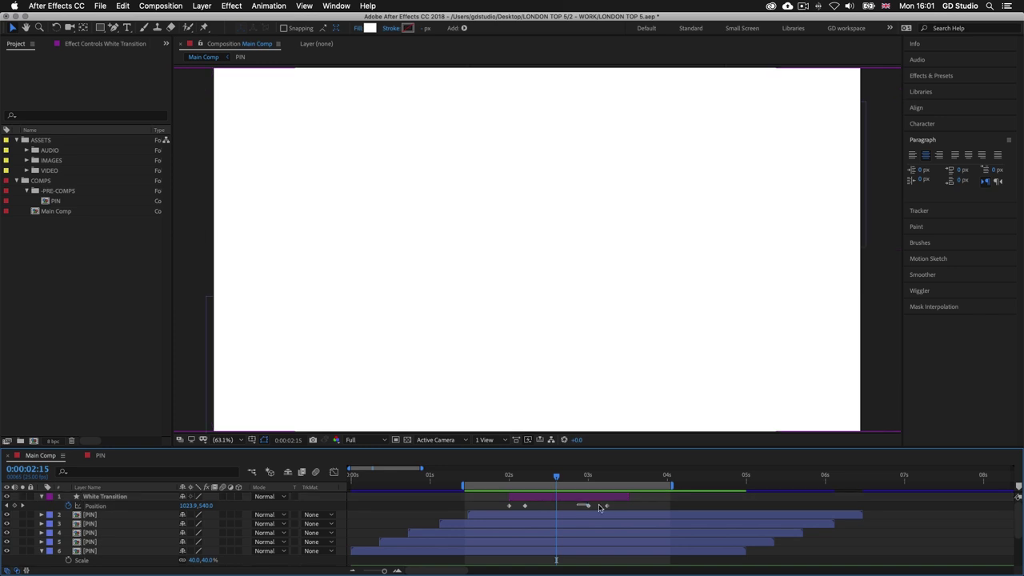
pyautogui.keyDown('shift'); pyautogui.click(608, 507); pyautogui.keyUp('shift')
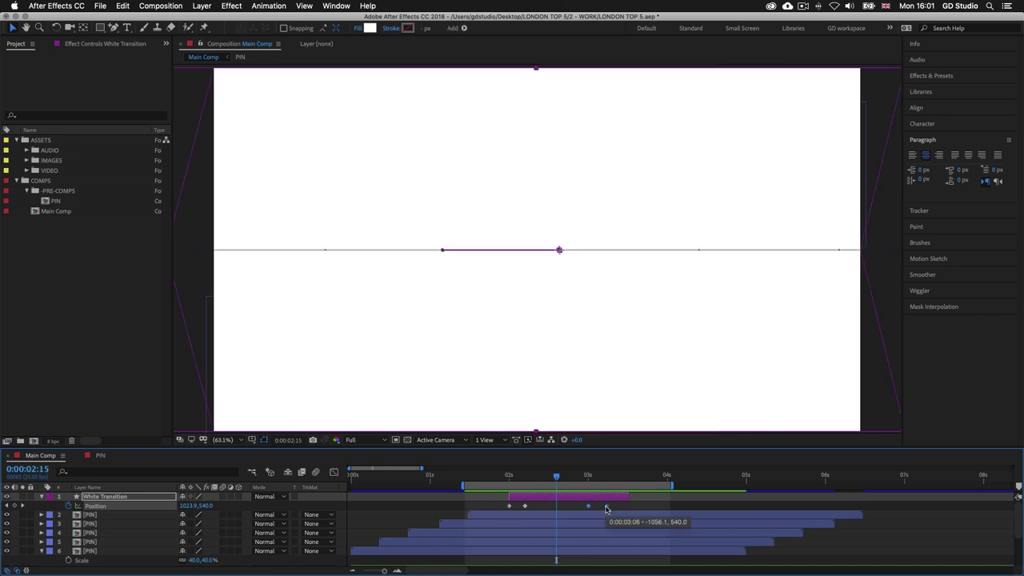
pyautogui.moveTo(604, 509)
pyautogui.mouseDown()
pyautogui.moveTo(587, 505)
pyautogui.moveTo(598, 507)
pyautogui.mouseUp()
pyautogui.press('space')
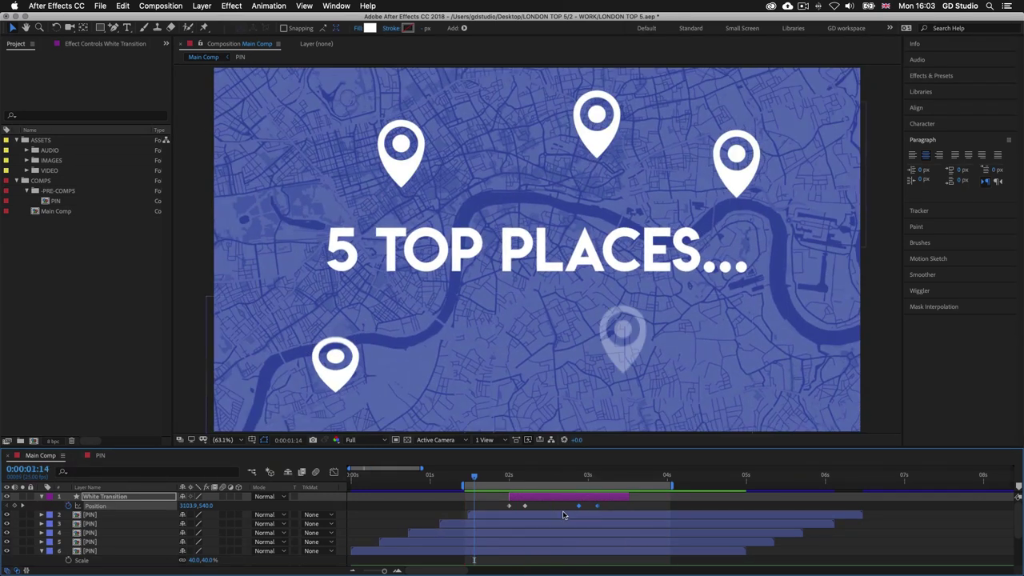
# Step: Ease White Transition's Position keyframes, using Easy Ease Out where each wipe starts and Easy Ease In where it ends, and preview
pyautogui.rightClick(509, 507)
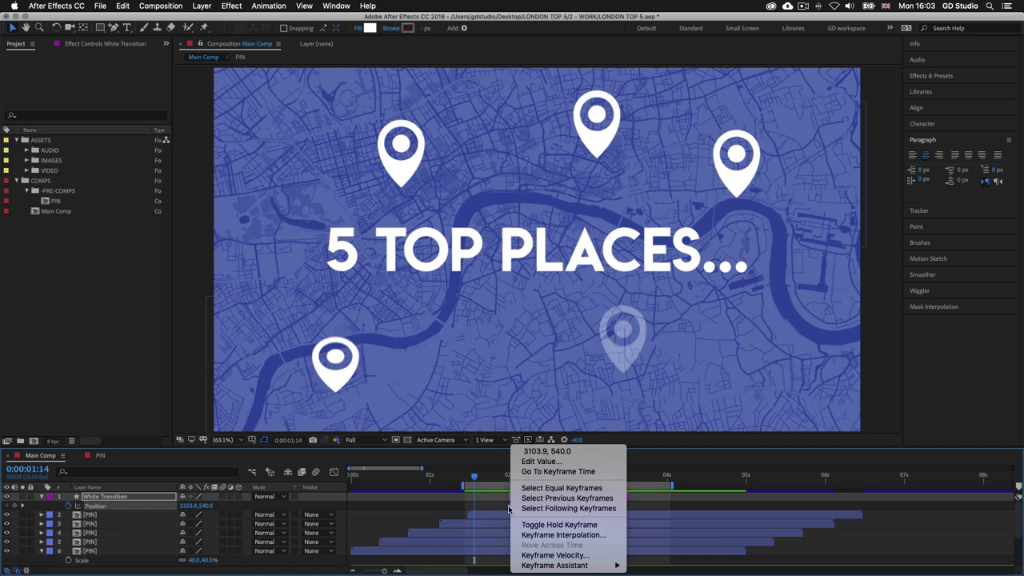
pyautogui.moveTo(571, 567)
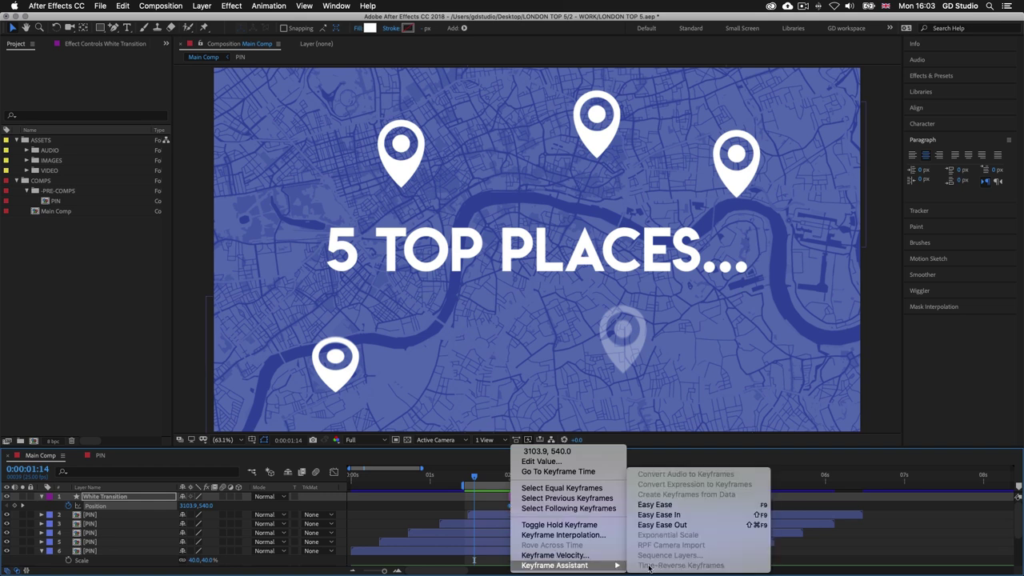
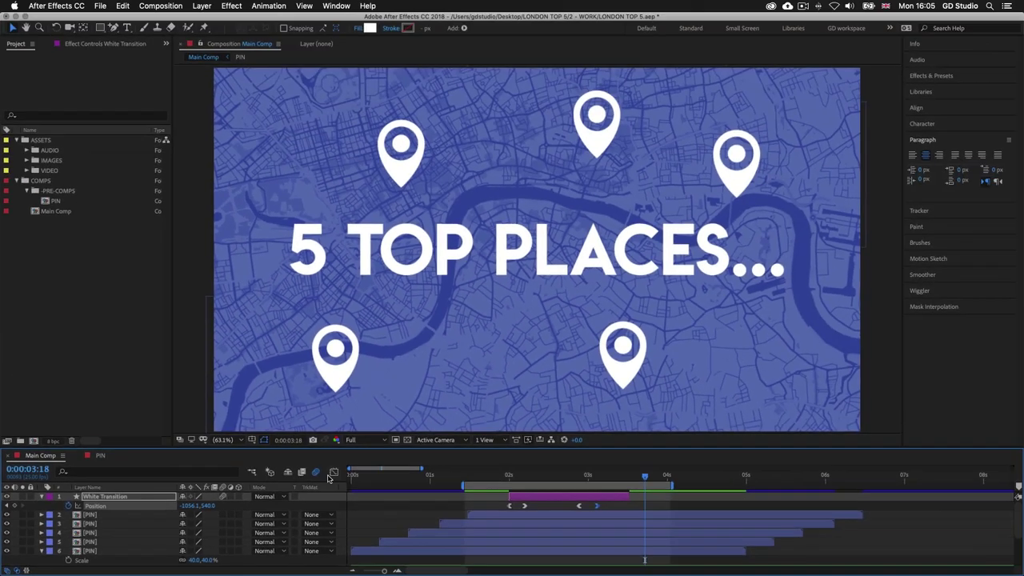
pyautogui.click(486, 477)
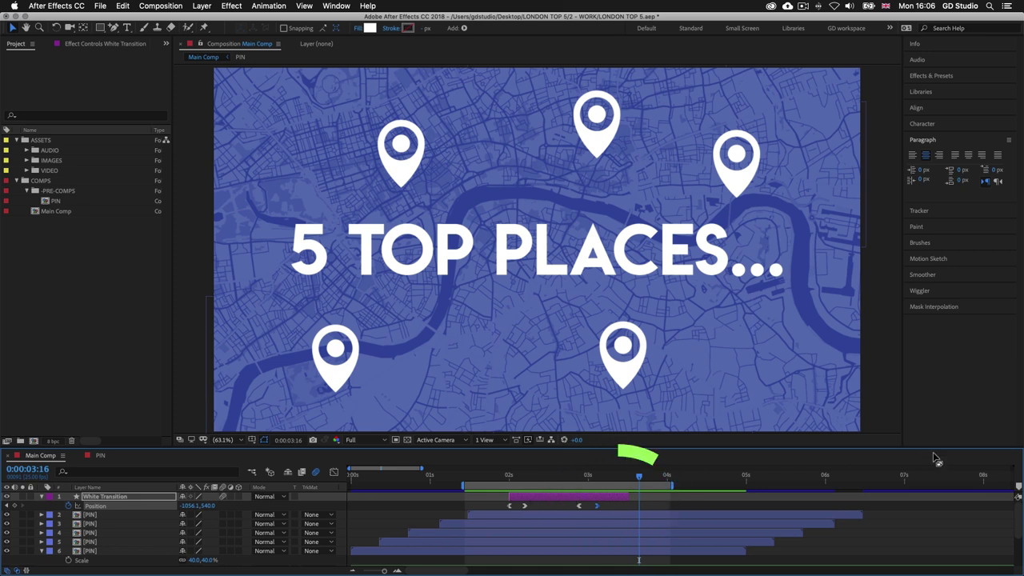
# Step: Trim the end of the White Transition layer to its last Position keyframe at 0:00:03:03
pyautogui.moveTo(884, 447); pyautogui.dragTo(884, 406)
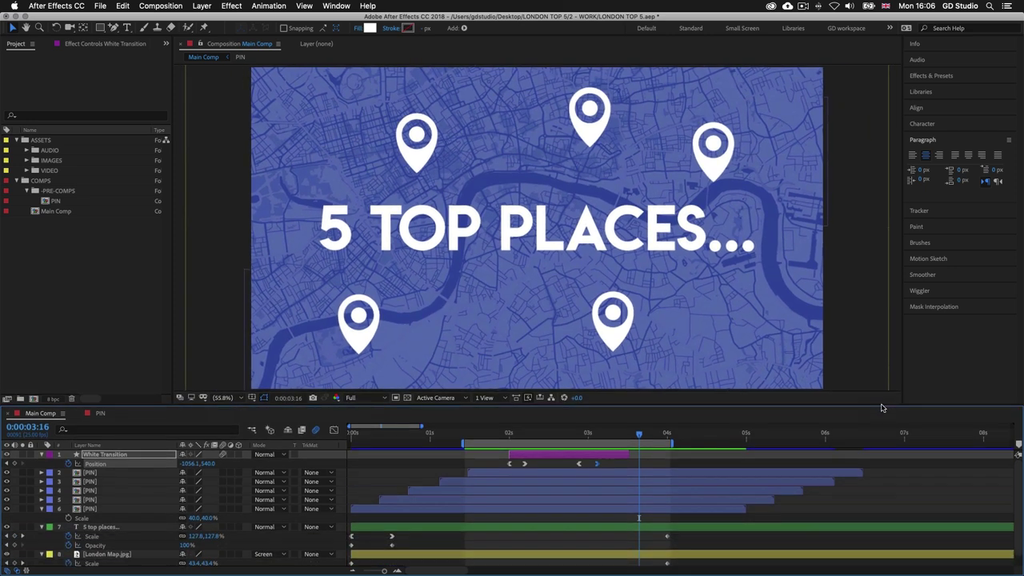
pyautogui.moveTo(638, 437); pyautogui.dragTo(600, 467)
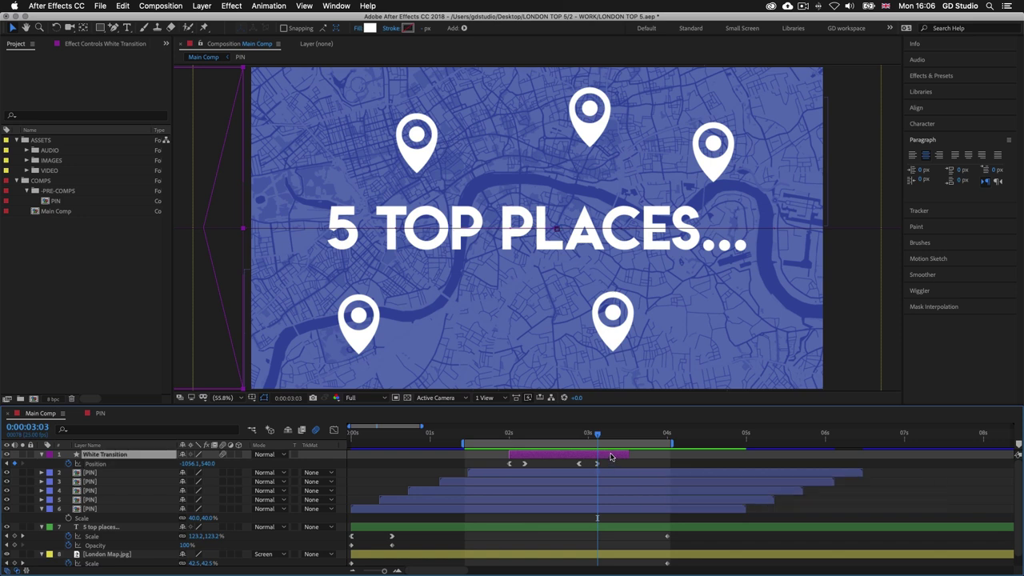
pyautogui.hotkey('alt', ']')
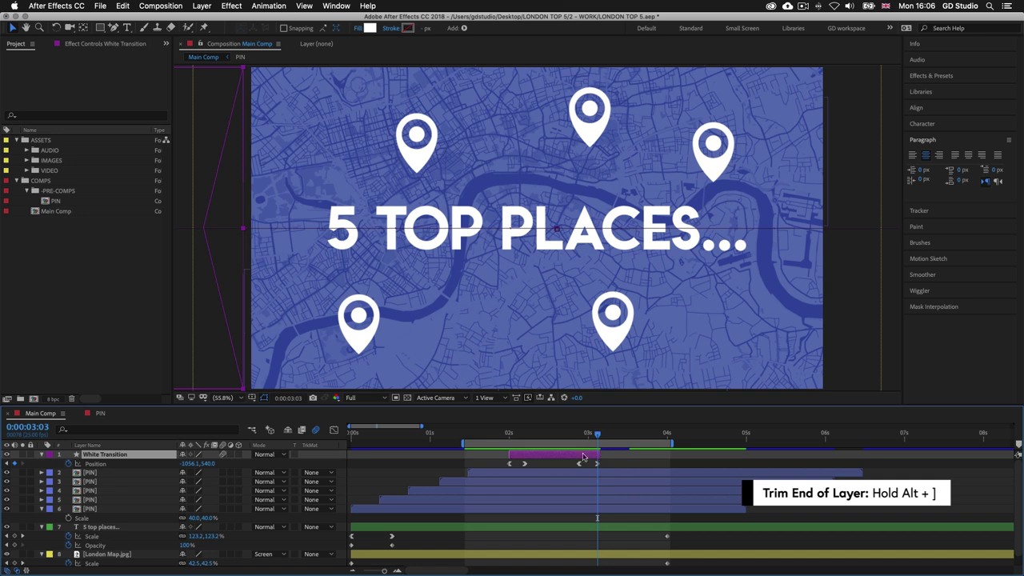
# Step: Collapse the lower layers' properties and trim the ends of the five PIN layers and the "5 top places..." text layer at 0:00:02:14
pyautogui.moveTo(598, 437); pyautogui.dragTo(556, 469)
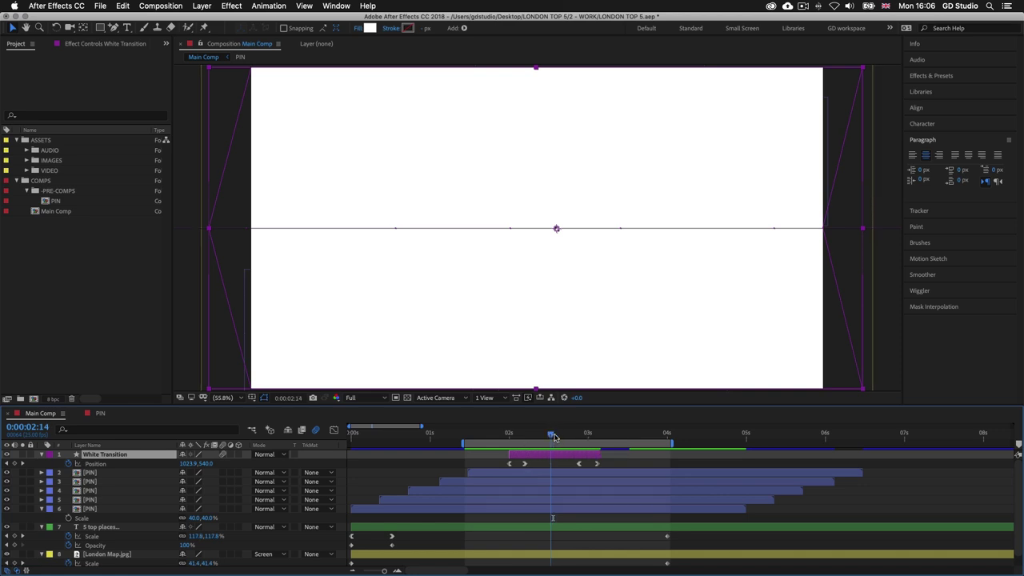
pyautogui.click(42, 508)
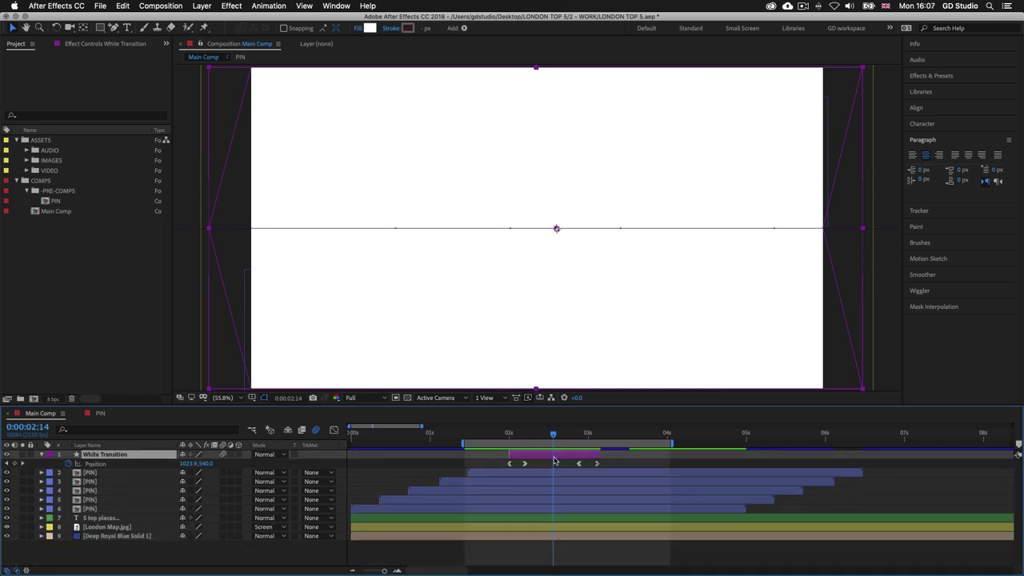
pyautogui.click(614, 457)
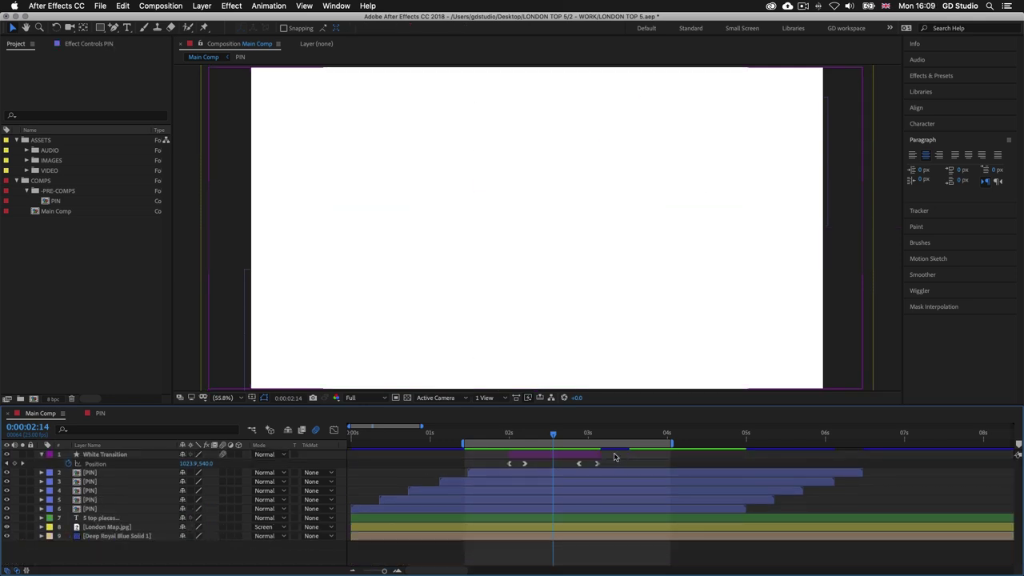
pyautogui.click(561, 473)
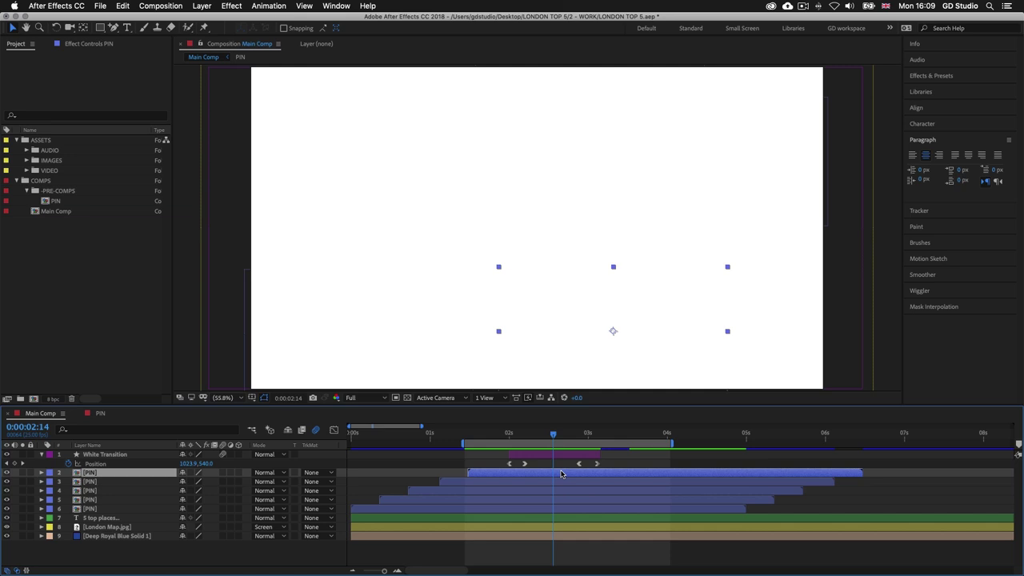
pyautogui.keyDown('shift'); pyautogui.click(524, 517); pyautogui.keyUp('shift')
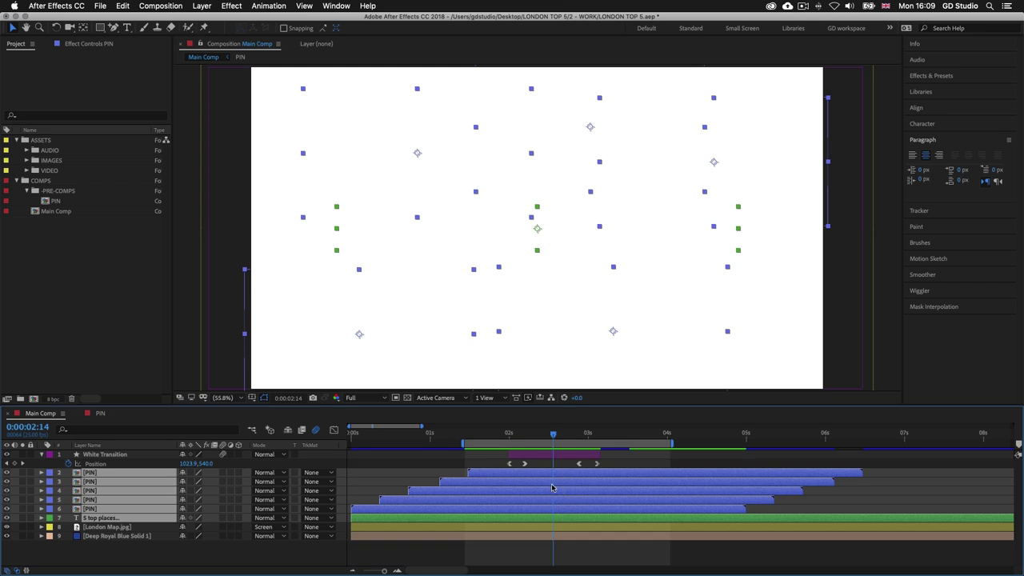
pyautogui.hotkey('alt', ']')
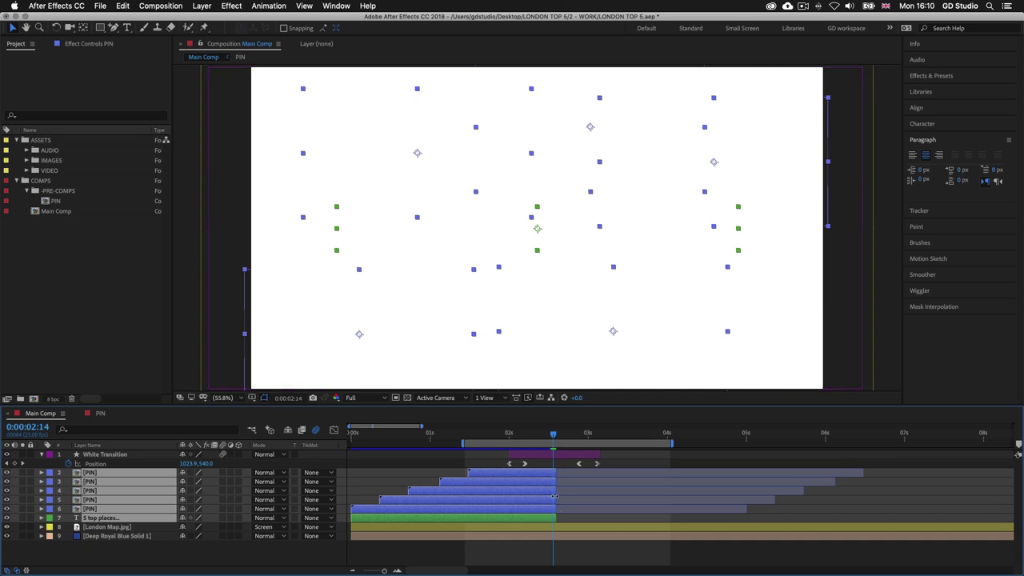
# Step: Trim the end of Deep Royal Blue Solid 1 at 0:00:02:14 and scrub around the cut to check it
pyautogui.click(559, 538)
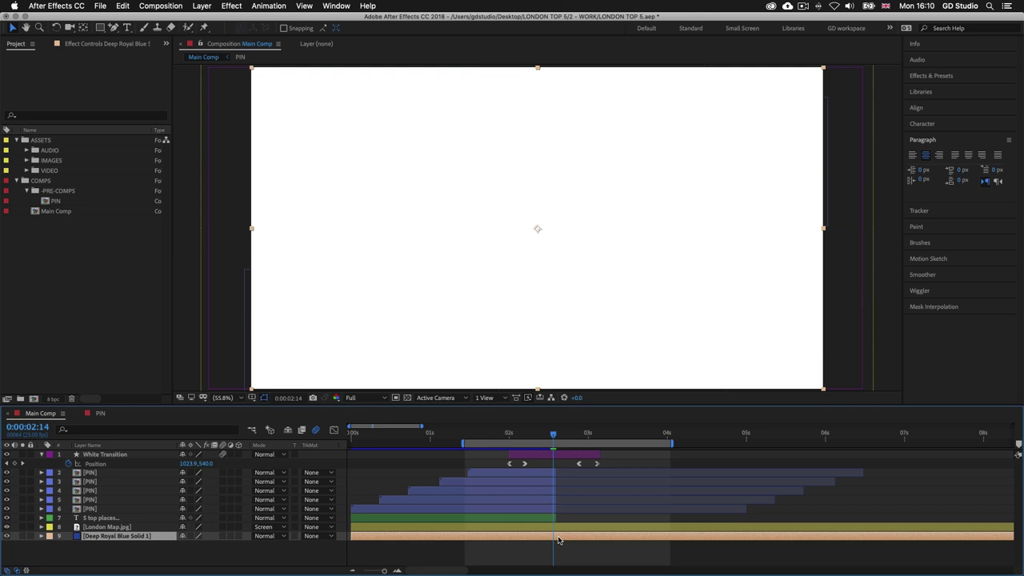
pyautogui.hotkey('alt', ']')
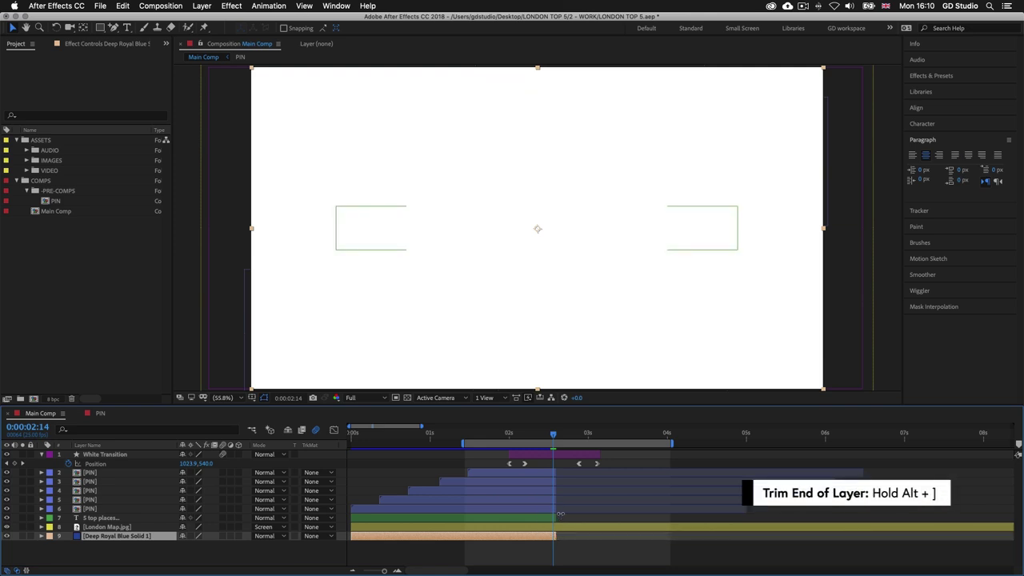
pyautogui.moveTo(552, 437)
pyautogui.mouseDown()
pyautogui.moveTo(491, 437)
pyautogui.moveTo(614, 445)
pyautogui.moveTo(496, 443)
pyautogui.moveTo(613, 444)
pyautogui.moveTo(556, 445)
pyautogui.mouseUp()
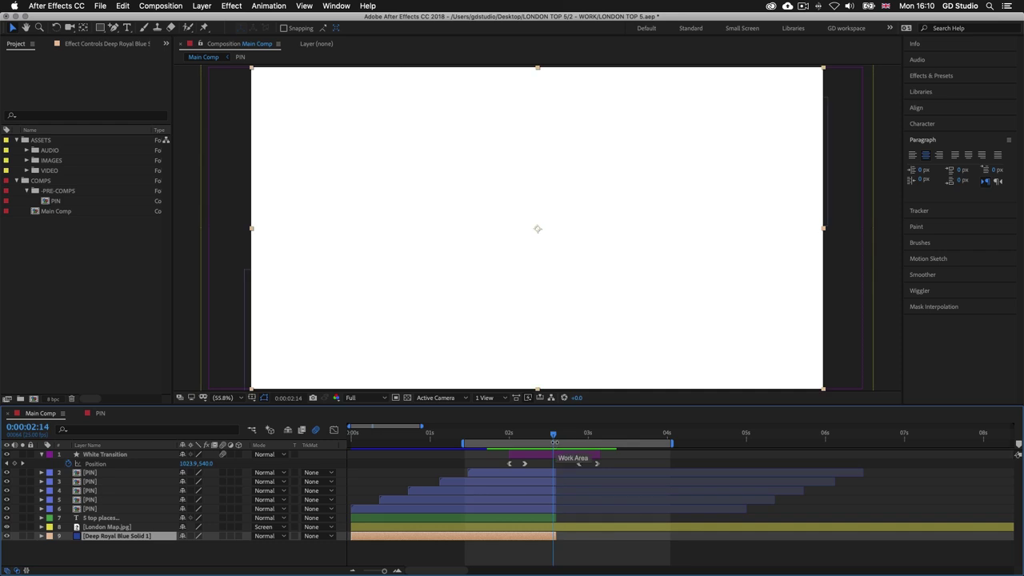
# Step: With no layers selected, switch to Photoshop and sample the dark red river in FRAME 2, selecting its hex code c6000f for reuse
pyautogui.press('F2')
pyautogui.click(570, 494)
pyautogui.press('super+y')
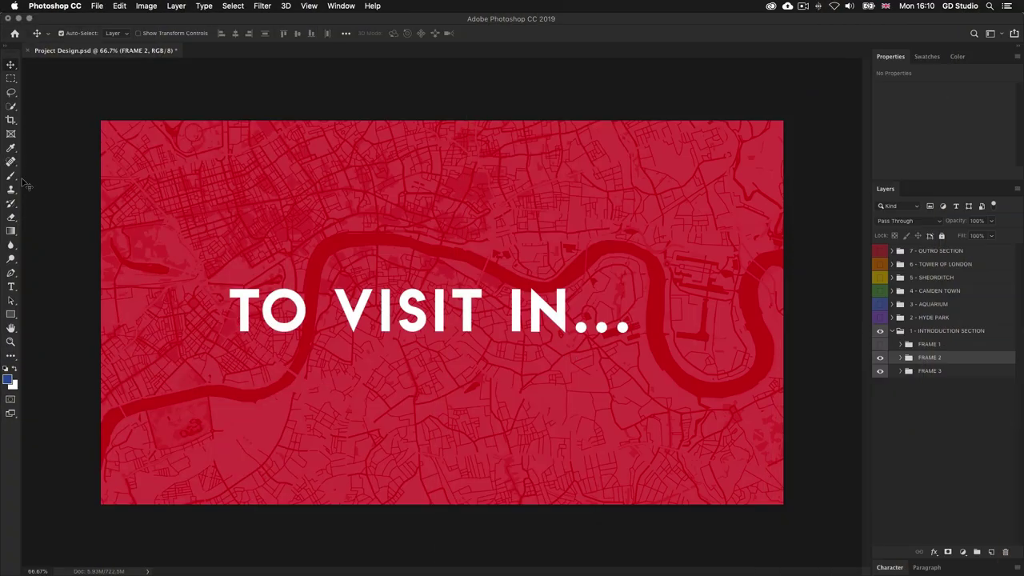
pyautogui.click(13, 149)
pyautogui.click(358, 237)
pyautogui.click(7, 380)
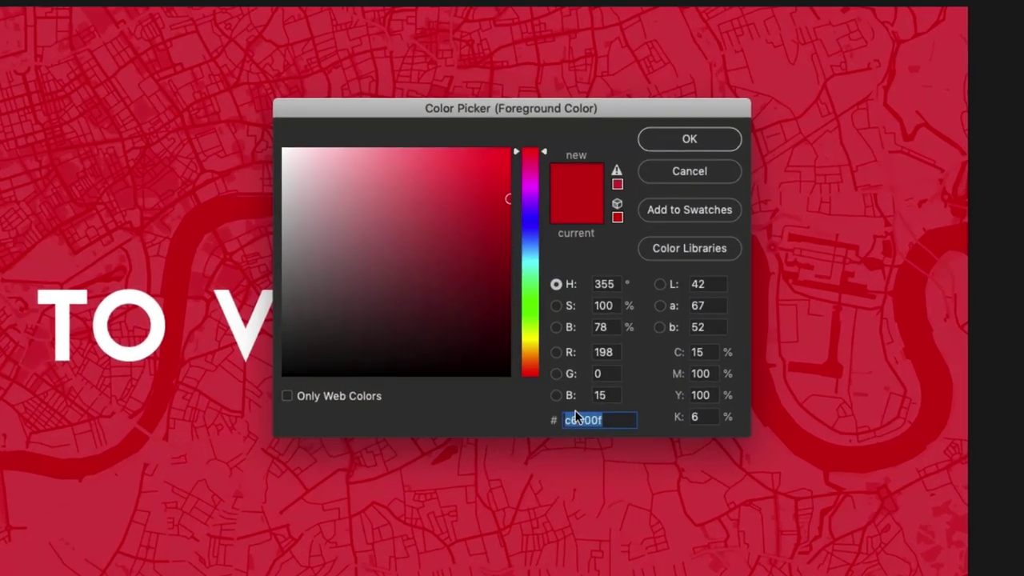
pyautogui.moveTo(610, 419); pyautogui.dragTo(565, 421)
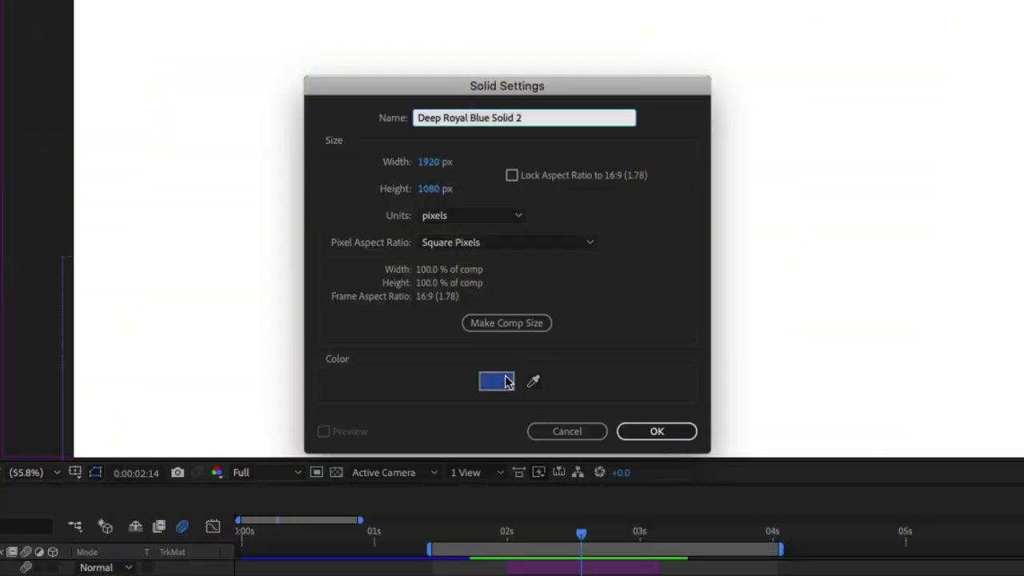
# Step: Back in After Effects, create a new 1920 x 1080 px solid with the color C6000F
pyautogui.click(497, 378)
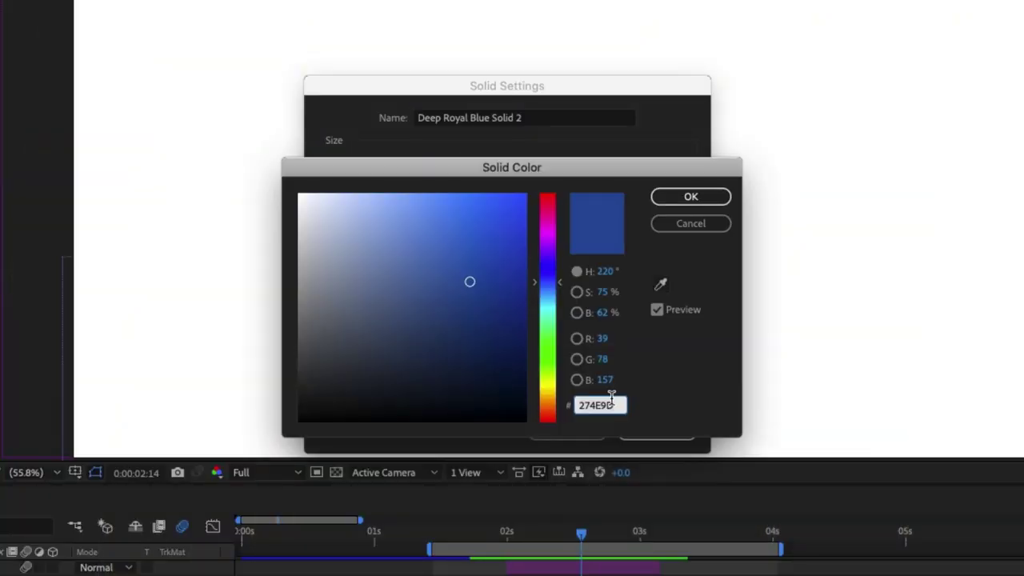
pyautogui.moveTo(620, 405); pyautogui.dragTo(565, 407)
pyautogui.write('C6000F')
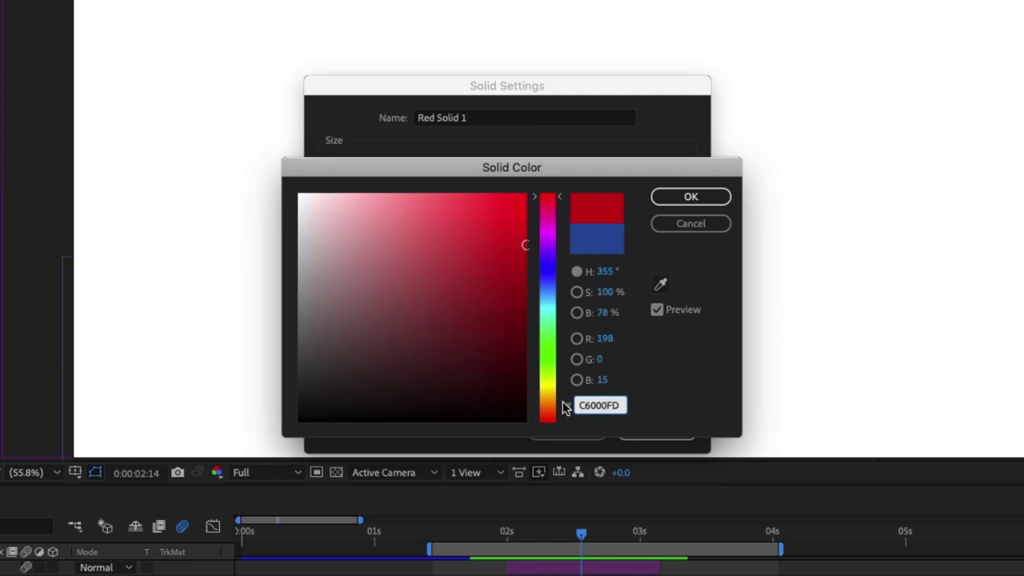
pyautogui.click(688, 197)
pyautogui.click(656, 431)
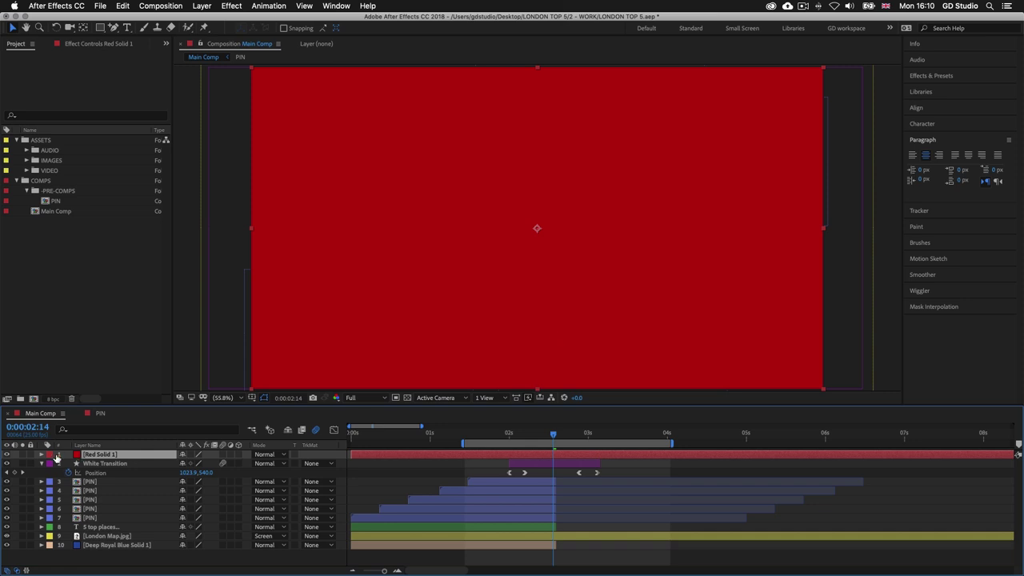
# Step: Place Red Solid 1 directly below the London Map layer, trim its start to 0:00:02:15, and scrub through the background change
pyautogui.moveTo(91, 457); pyautogui.dragTo(95, 545)
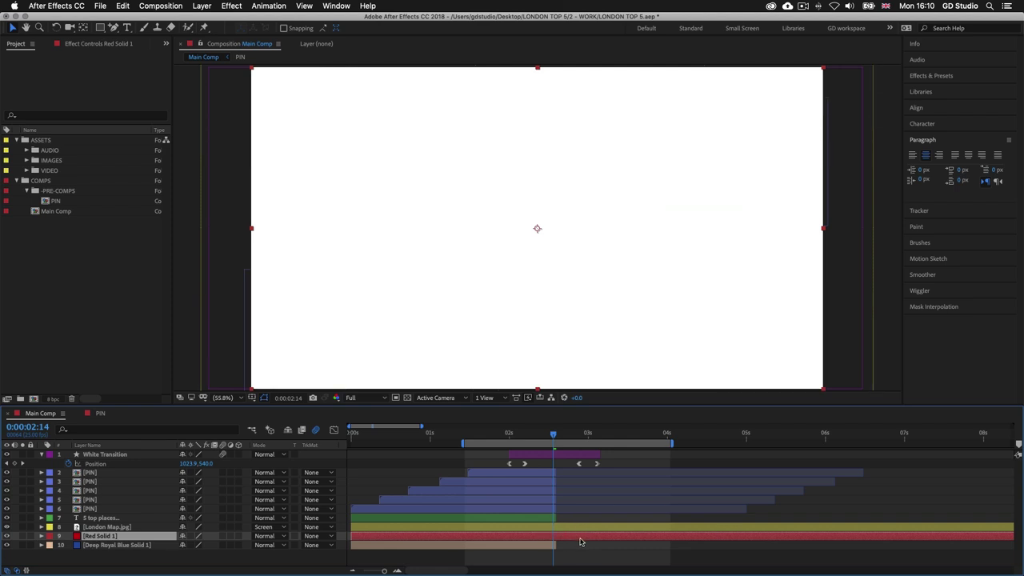
pyautogui.moveTo(555, 436)
pyautogui.mouseDown()
pyautogui.moveTo(633, 438)
pyautogui.moveTo(487, 433)
pyautogui.moveTo(606, 434)
pyautogui.moveTo(557, 435)
pyautogui.mouseUp()
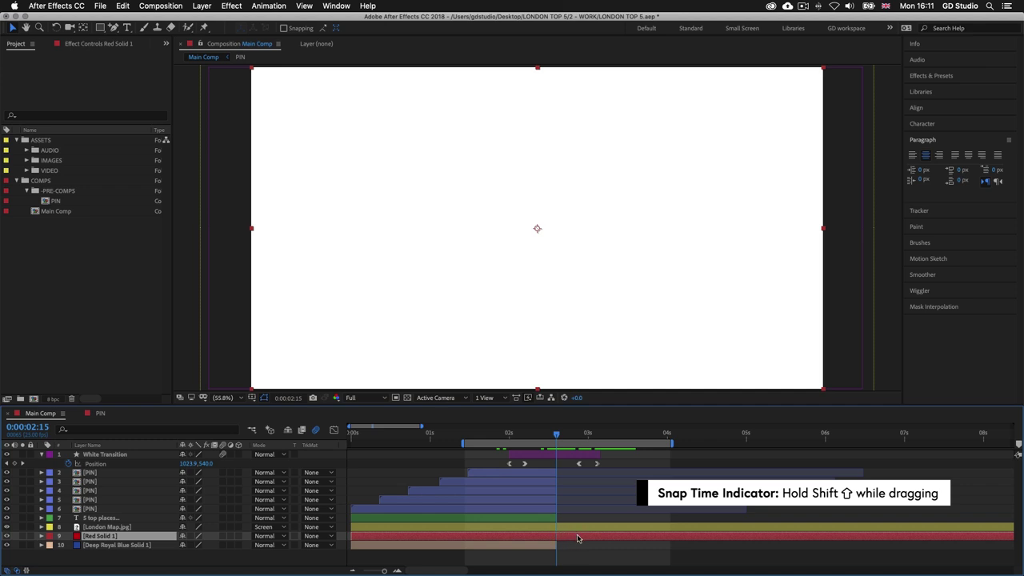
pyautogui.hotkey('alt', '[')
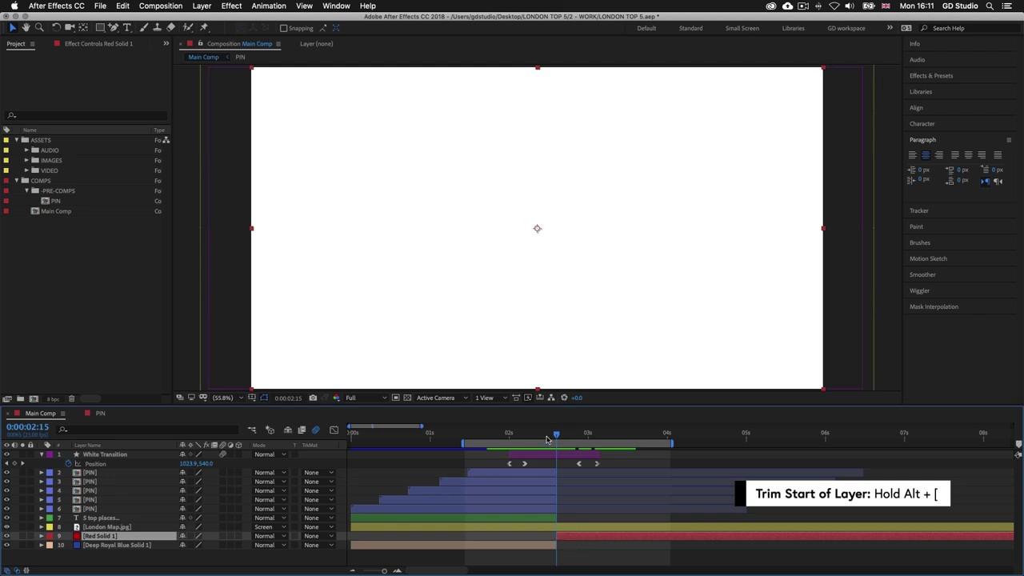
pyautogui.moveTo(557, 436); pyautogui.dragTo(616, 447)
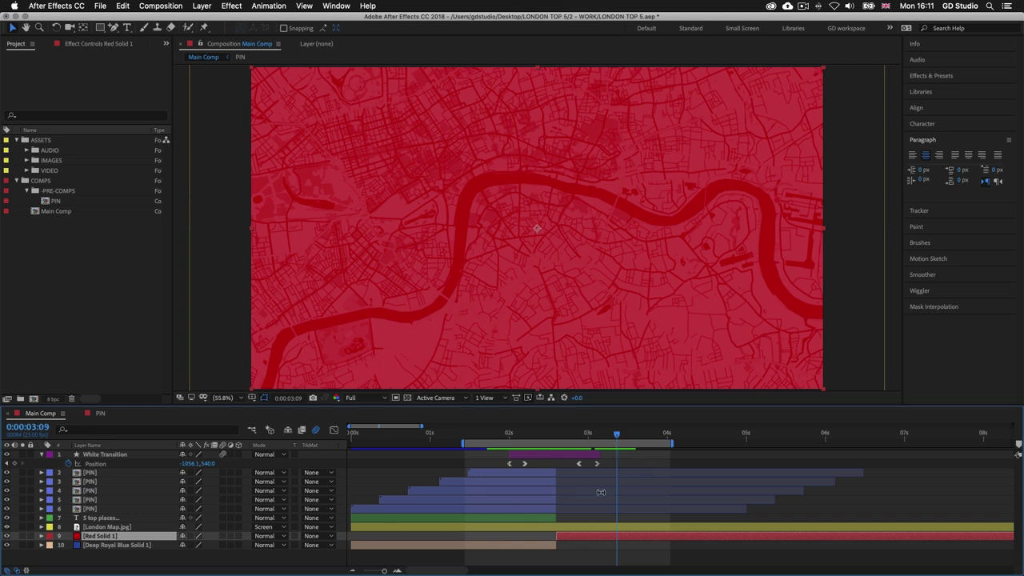
# Step: Go back to 0:00:01:19 and duplicate the "5 top places..." text layer
pyautogui.click(490, 436)
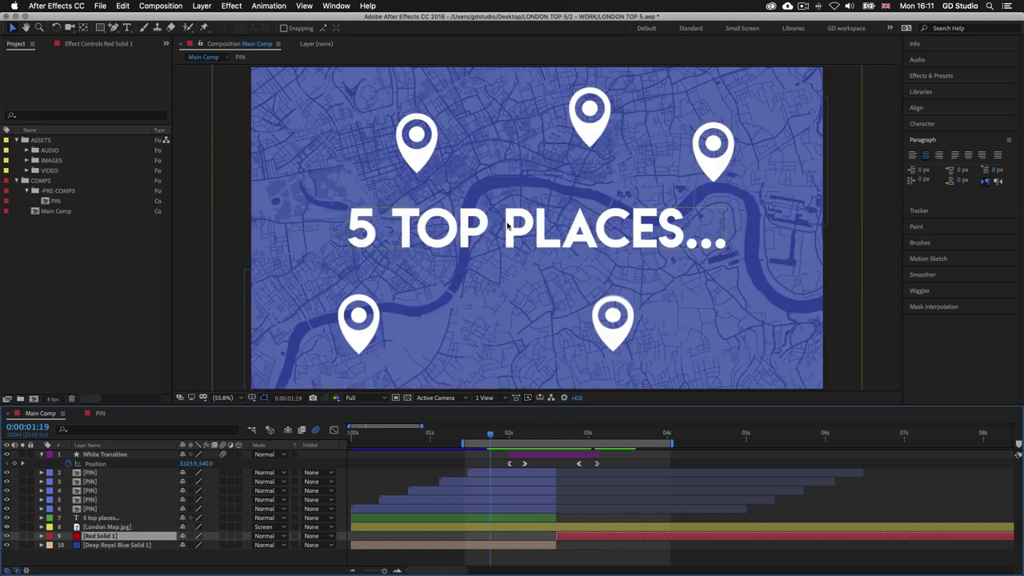
pyautogui.click(504, 519)
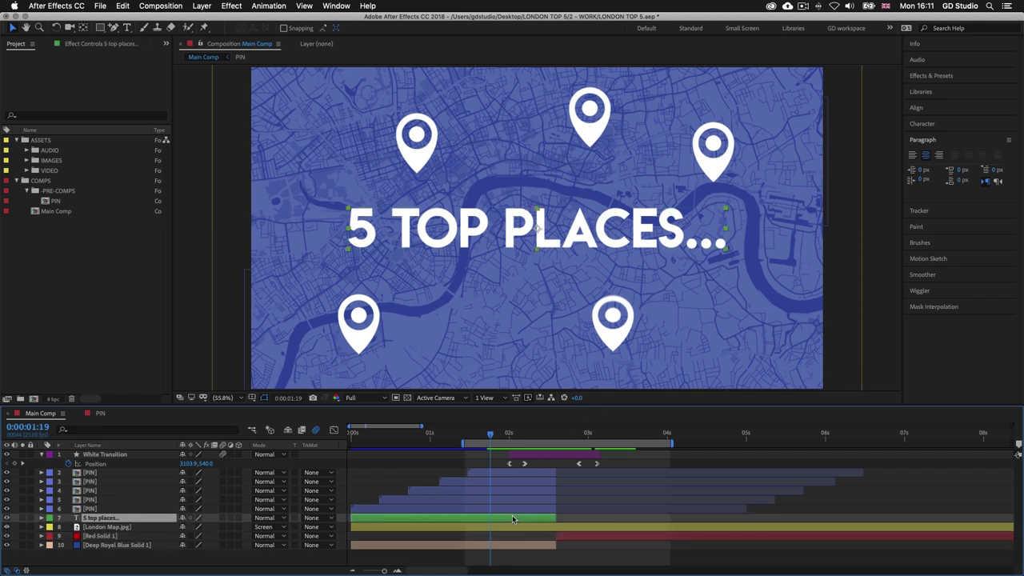
pyautogui.press('super+d')
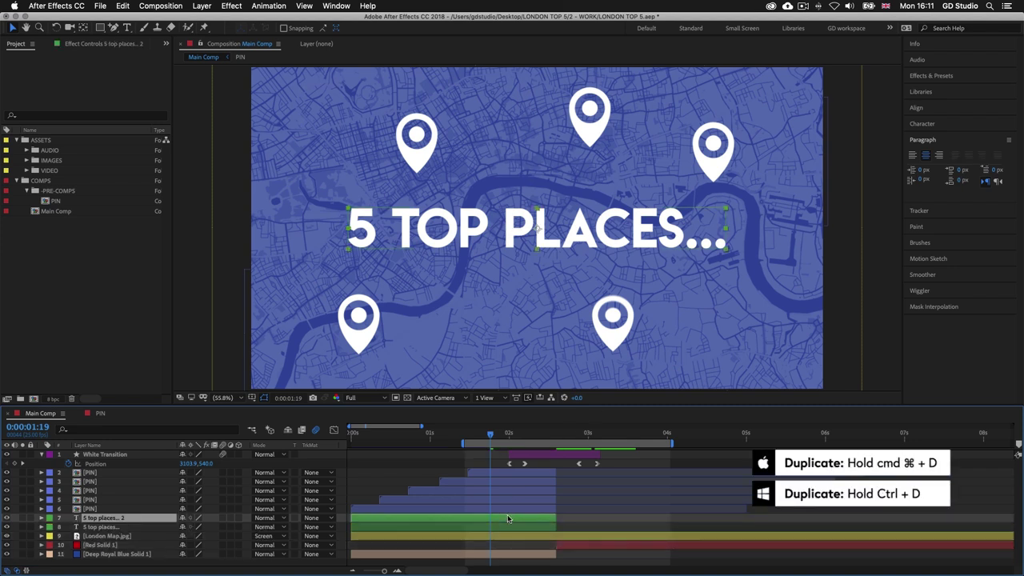